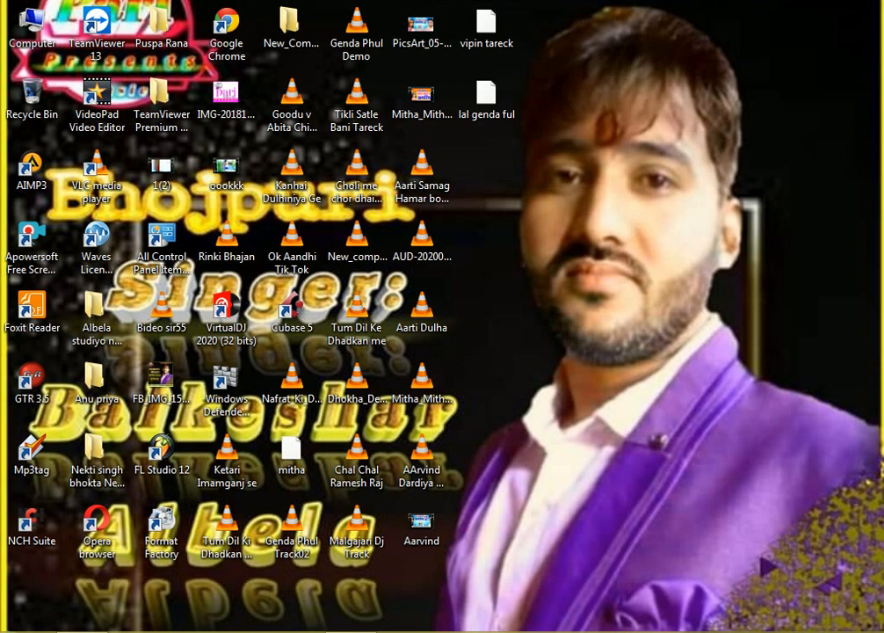
Switch to the Cubase 5 project and load Auto-Tune 5 VST in the first insert slot of track 4, Copy of Audio 02
mouse_move(356, 631)
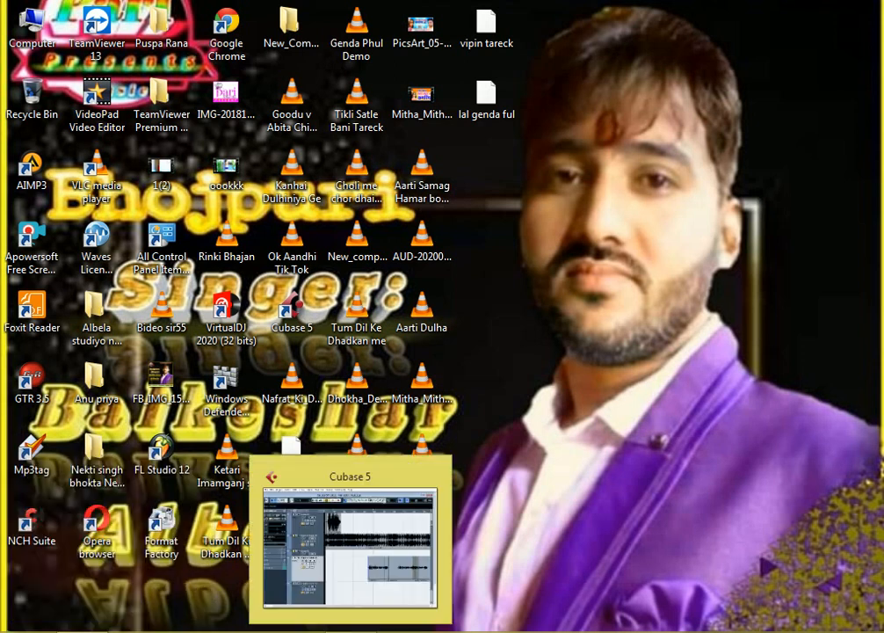
left_click(363, 604)
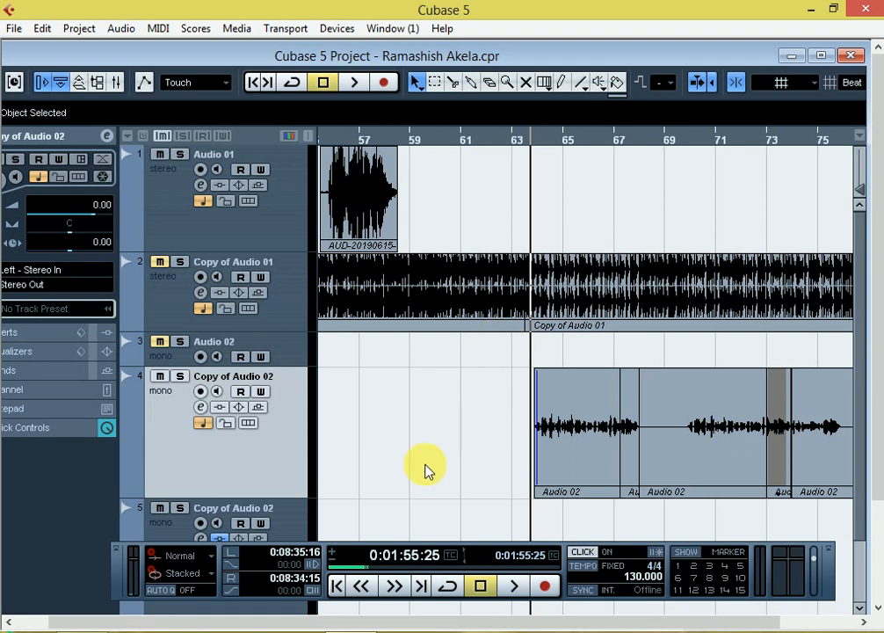
left_click(200, 408)
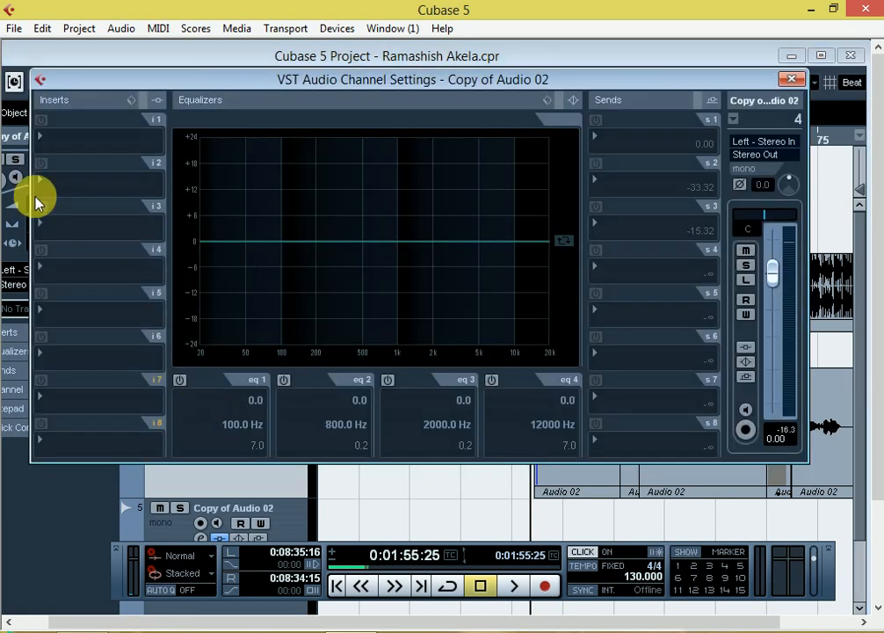
left_click(62, 140)
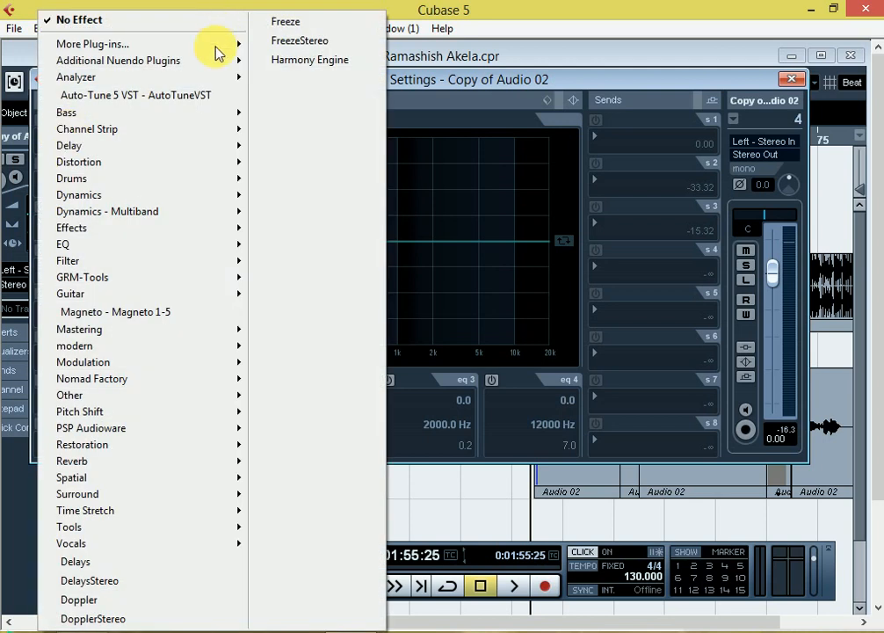
left_click(141, 98)
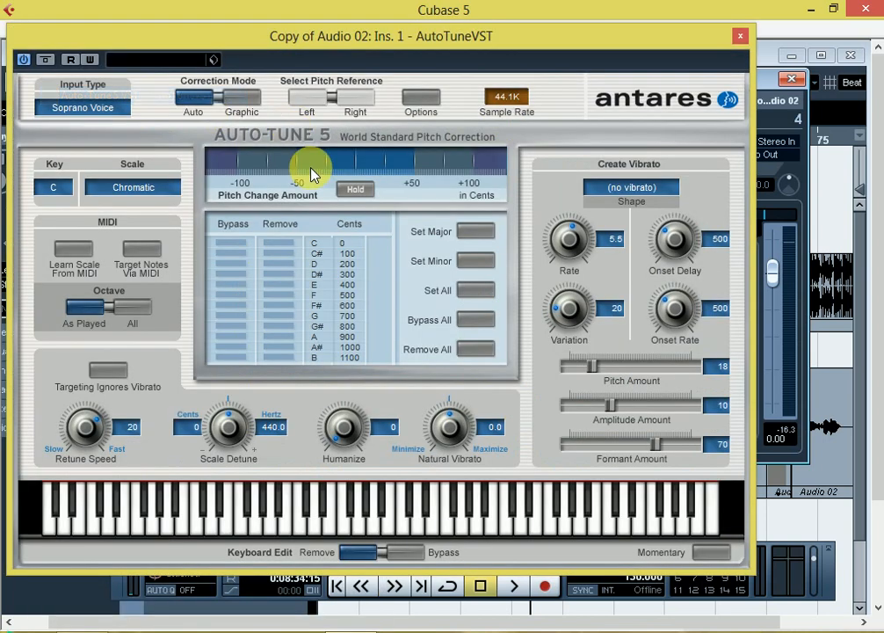
Set Auto-Tune's key to G, its scale to Minor and the retune speed to 0
left_click(62, 187)
left_click(70, 340)
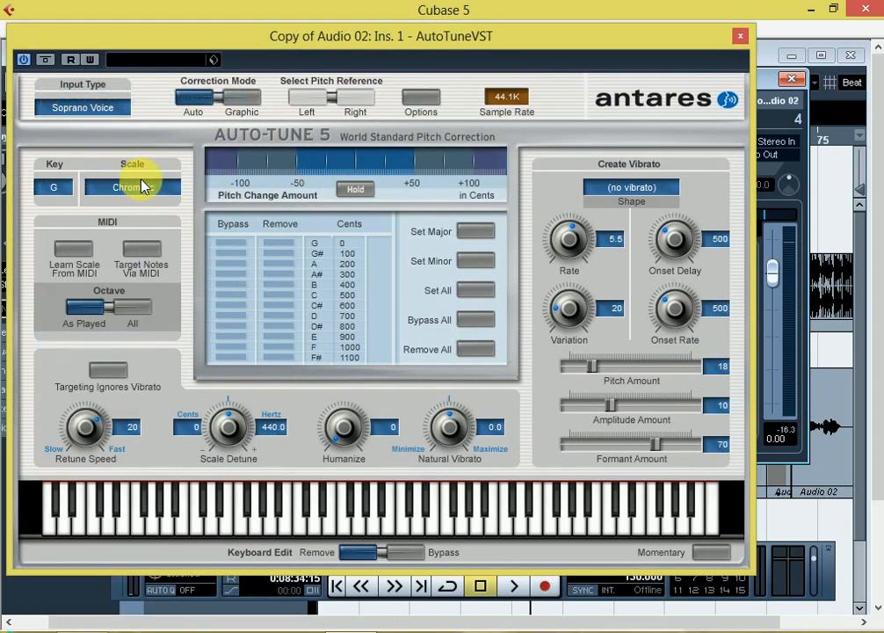
left_click(140, 189)
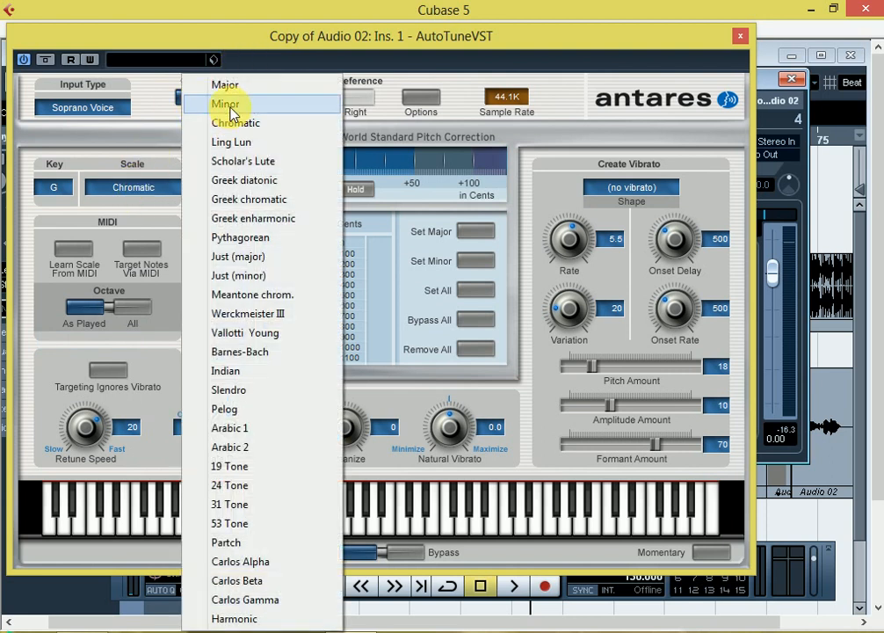
left_click(203, 104)
left_click_drag(93, 432, 91, 145)
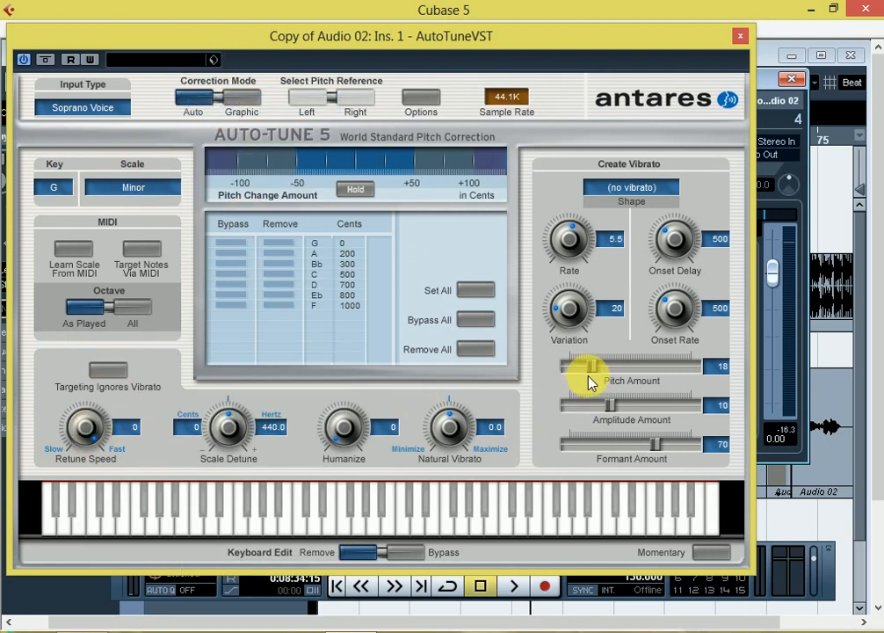
Set Auto-Tune's vibrato pitch and amplitude amounts to 0 and the formant amount to 100, and close the plug-in and channel settings
left_click_drag(612, 409, 569, 407)
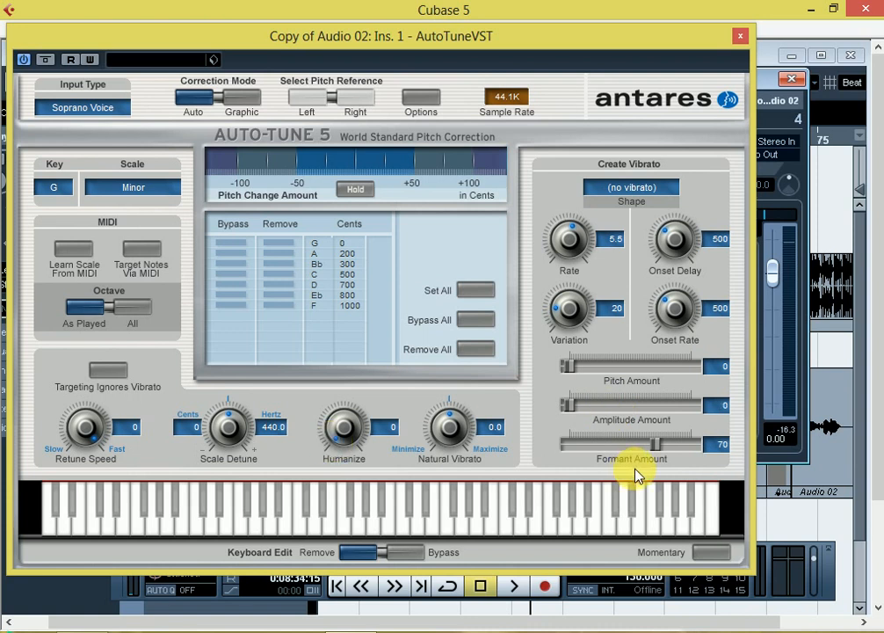
left_click_drag(651, 448, 746, 430)
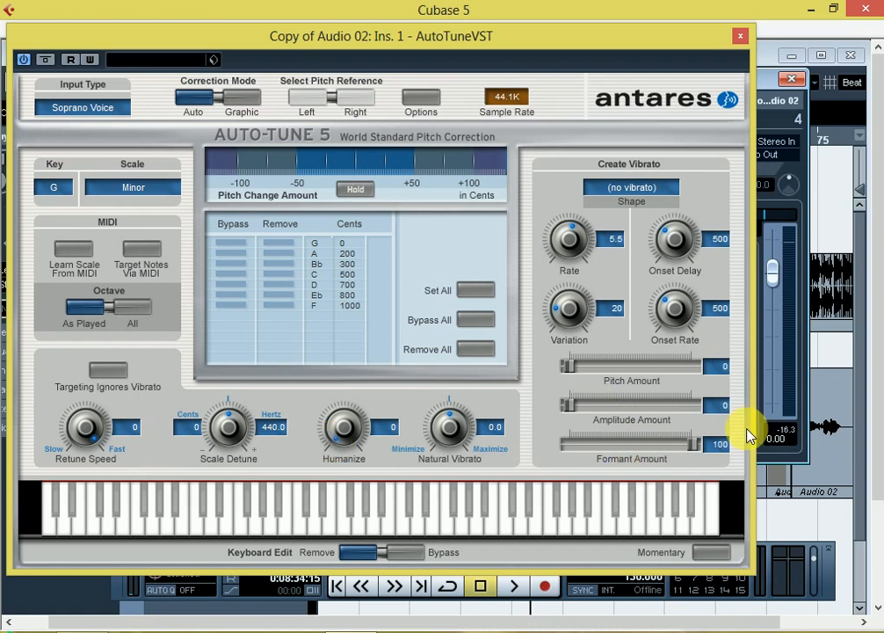
left_click(740, 36)
left_click(801, 80)
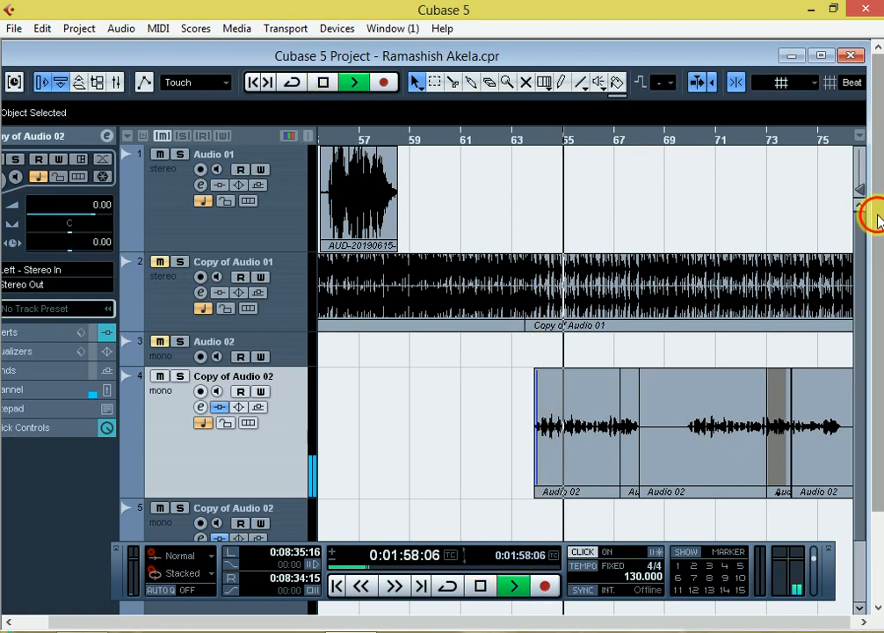
Listen to the vocal on track 4 with Auto-Tune applied, and stop playback
left_click(878, 517)
left_click_drag(880, 517, 876, 214)
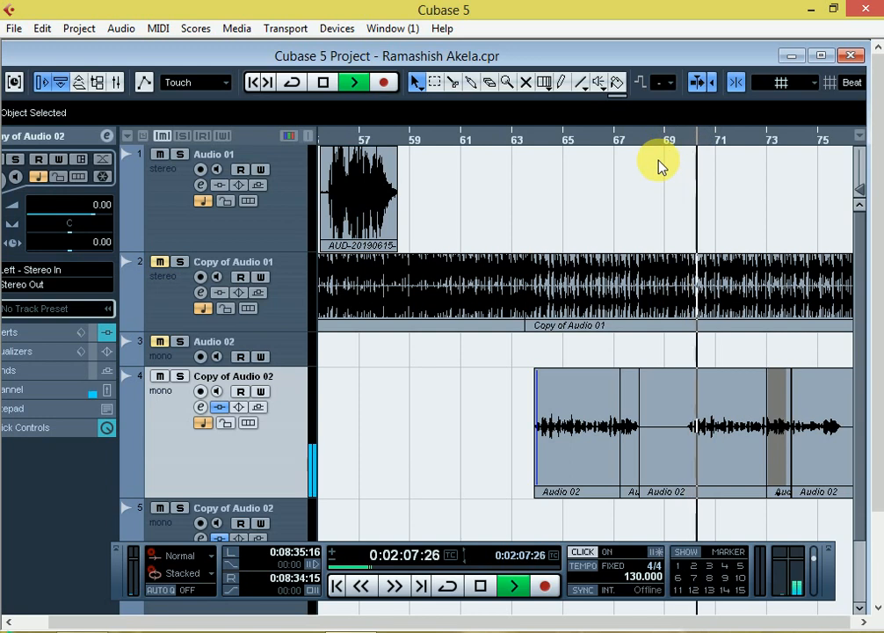
key("space")
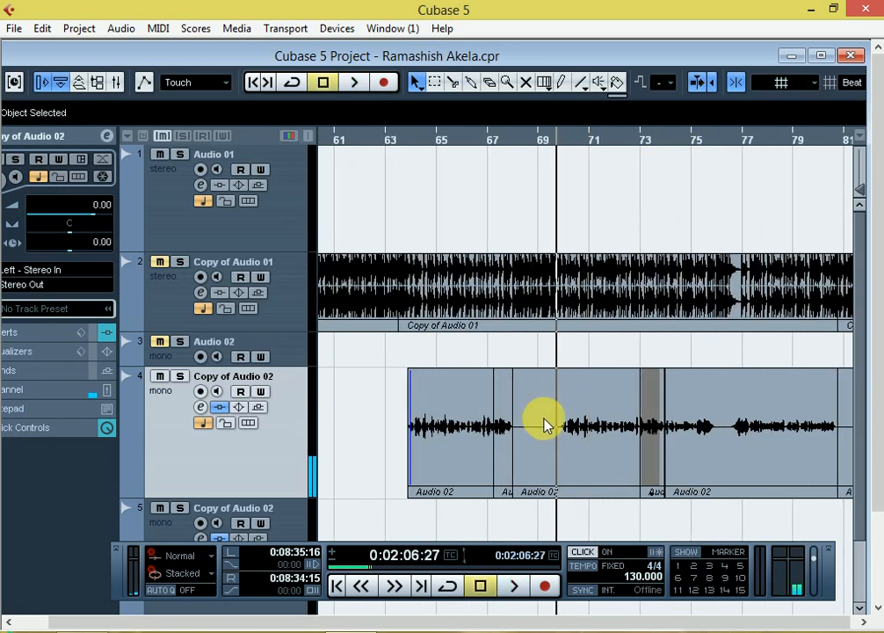
Load the PuigChild 670 Stereo compressor in the second insert slot of track 4, Copy of Audio 02
left_click(202, 408)
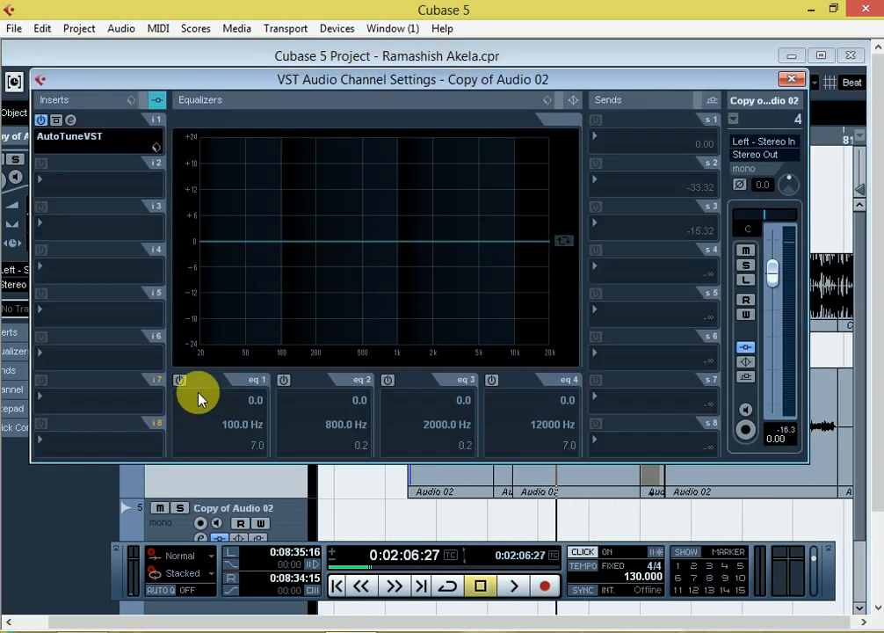
left_click(69, 182)
mouse_move(93, 86)
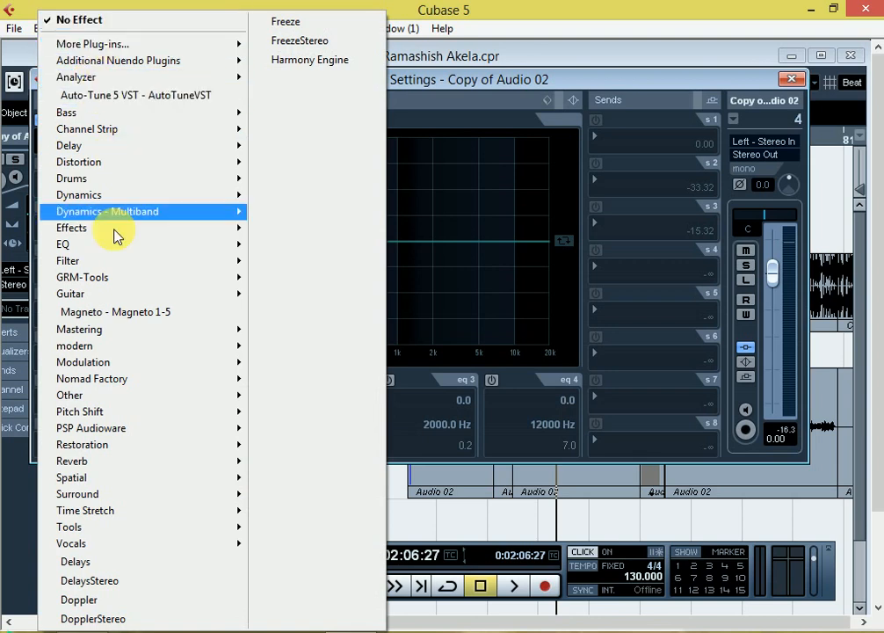
mouse_move(97, 199)
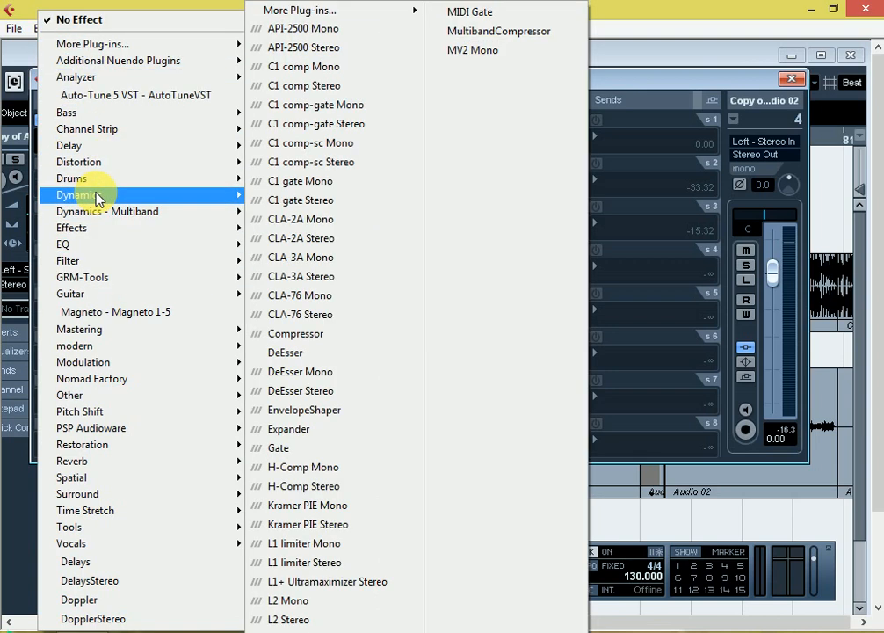
mouse_move(107, 354)
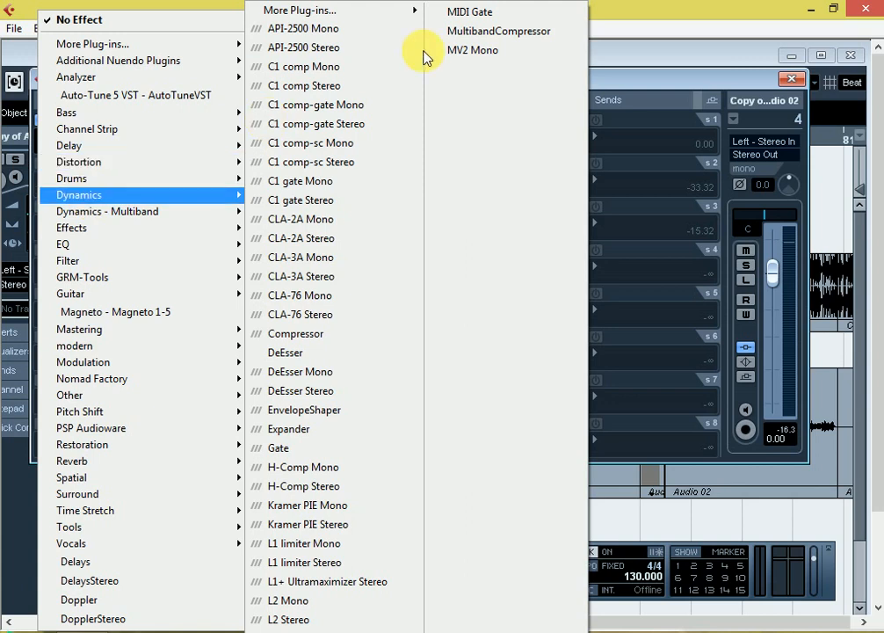
mouse_move(406, 12)
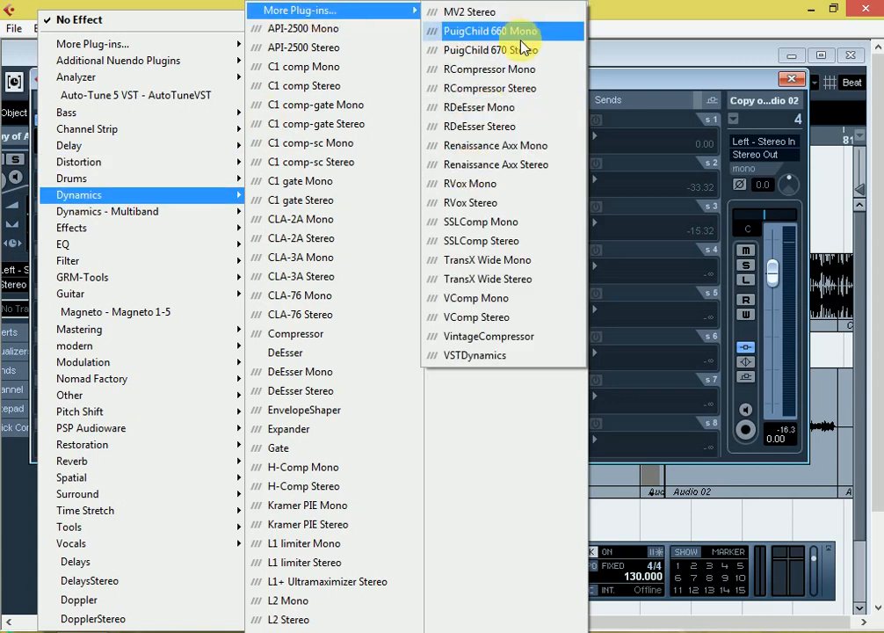
left_click(454, 54)
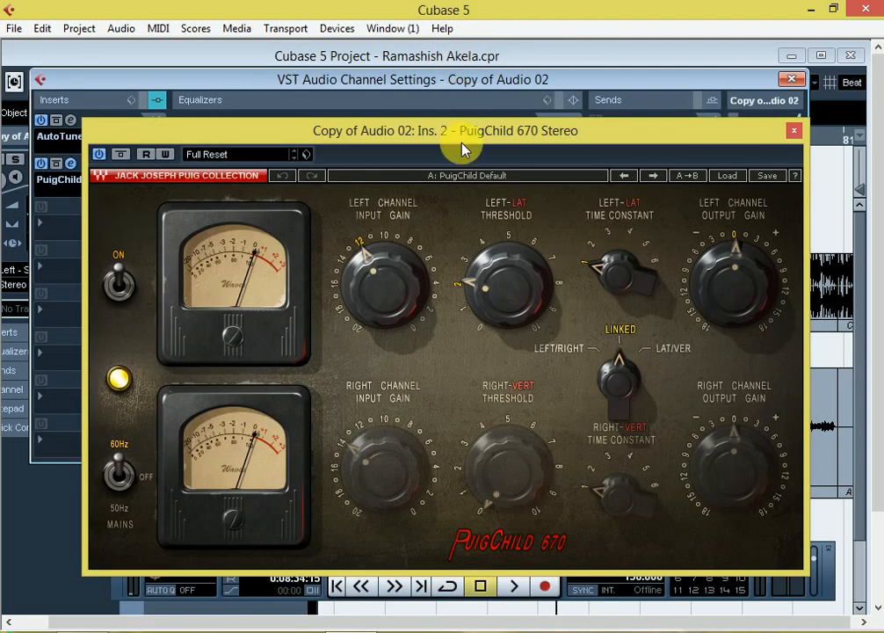
left_click_drag(464, 131, 454, 58)
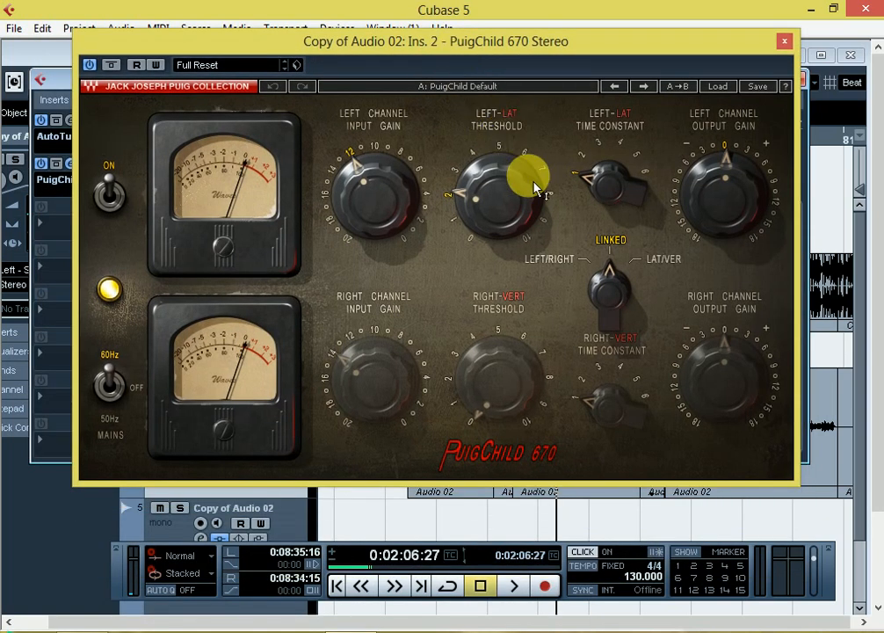
During playback, set the PuigChild 670's left channel output gain to 10 dB and its input gain to 9
key("space")
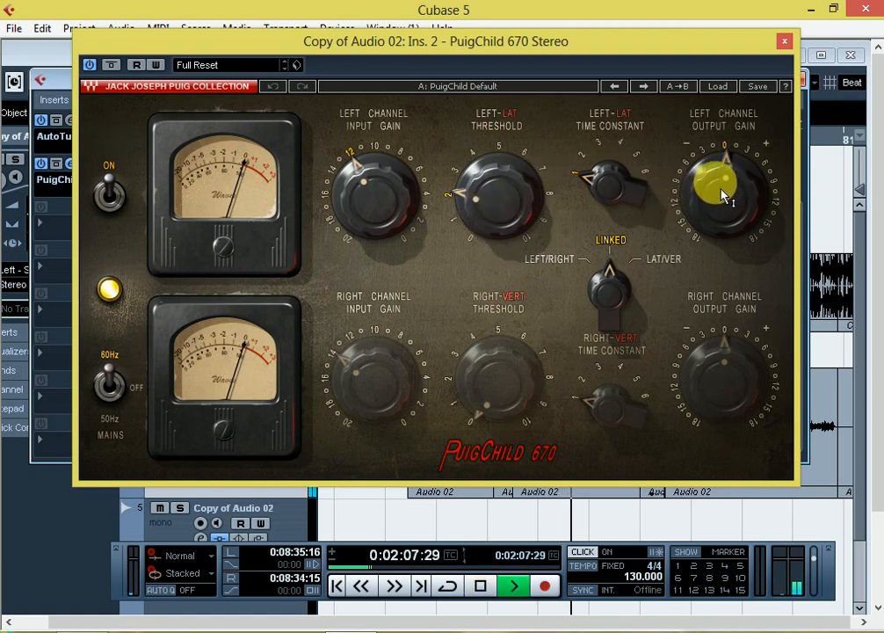
left_click_drag(722, 195, 722, 151)
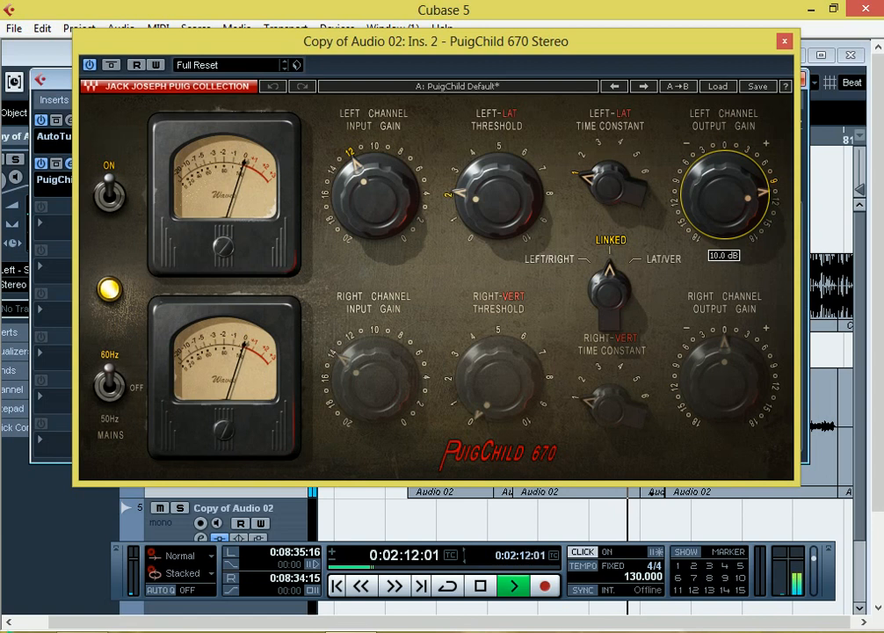
left_click_drag(376, 187, 375, 197)
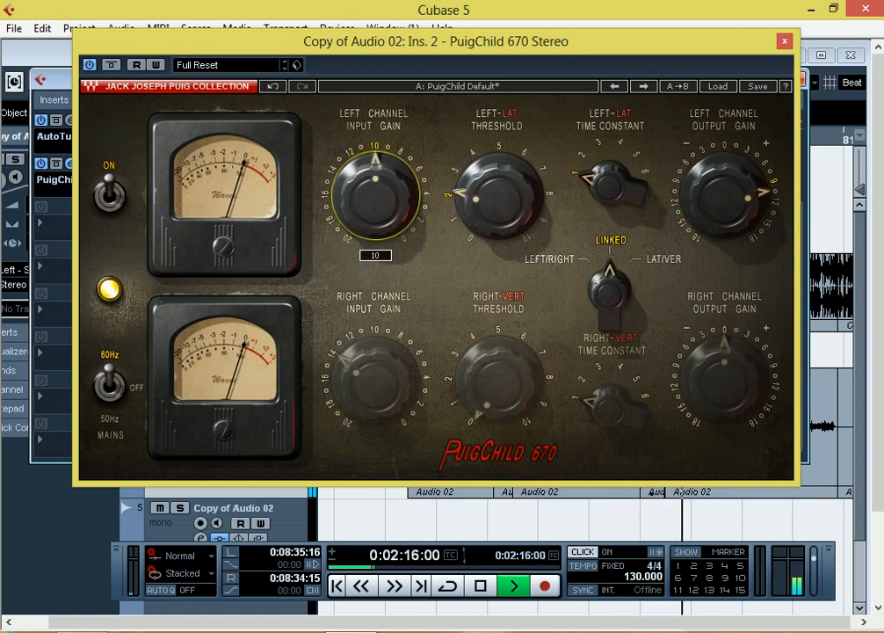
left_click_drag(382, 197, 382, 191)
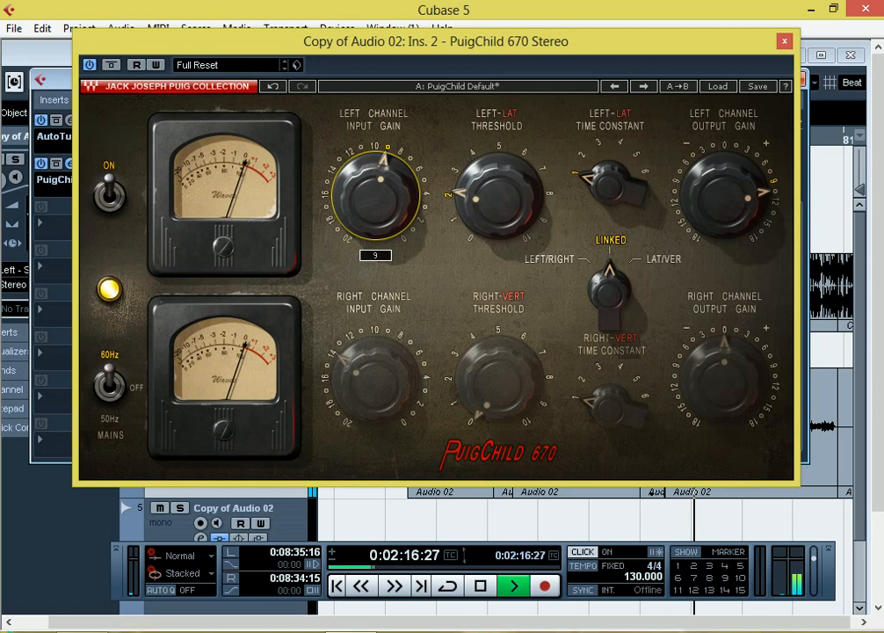
Set the PuigChild 670's left threshold to about 6 and time constant to 4, audition the vocal, and close the plug-in
left_click(507, 217)
mouse_move(507, 217)
left_mouse_down()
mouse_move(507, 199)
mouse_move(505, 214)
mouse_move(499, 201)
mouse_move(499, 209)
left_mouse_up()
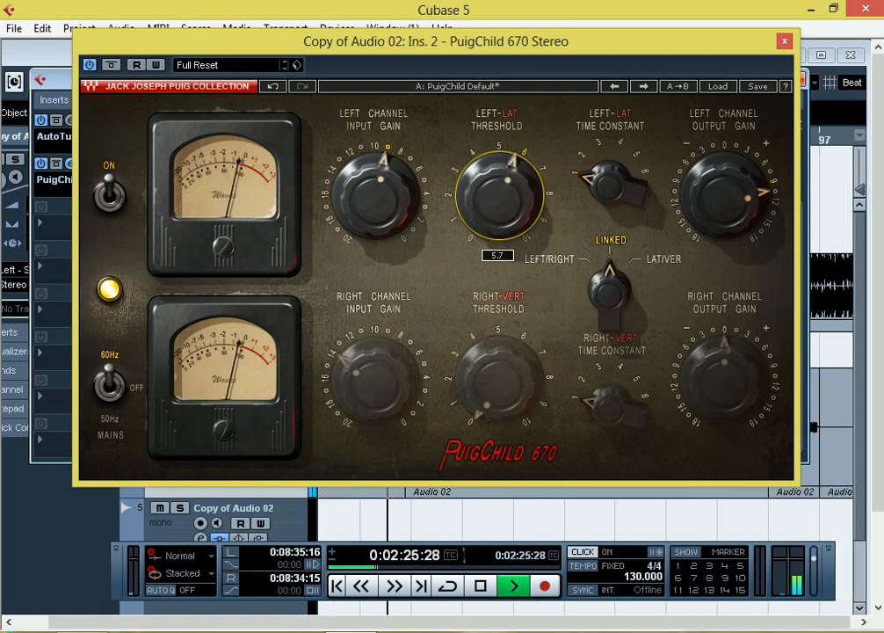
left_click(607, 186)
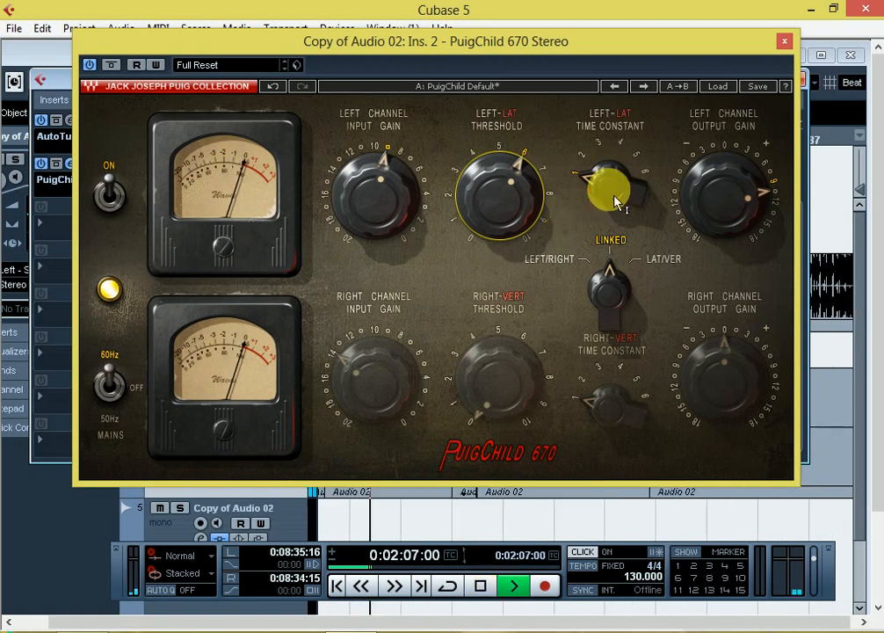
left_click_drag(607, 186, 607, 174)
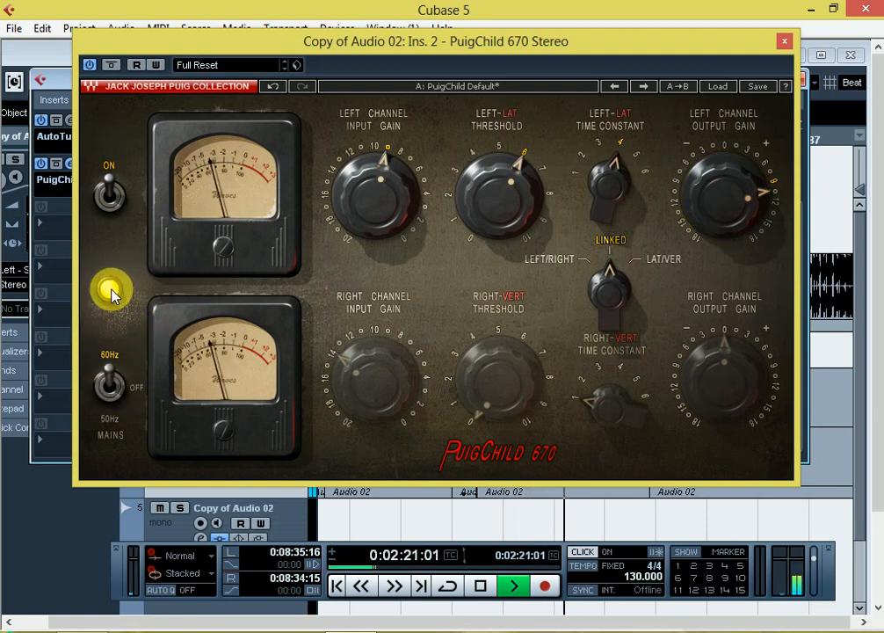
key("space")
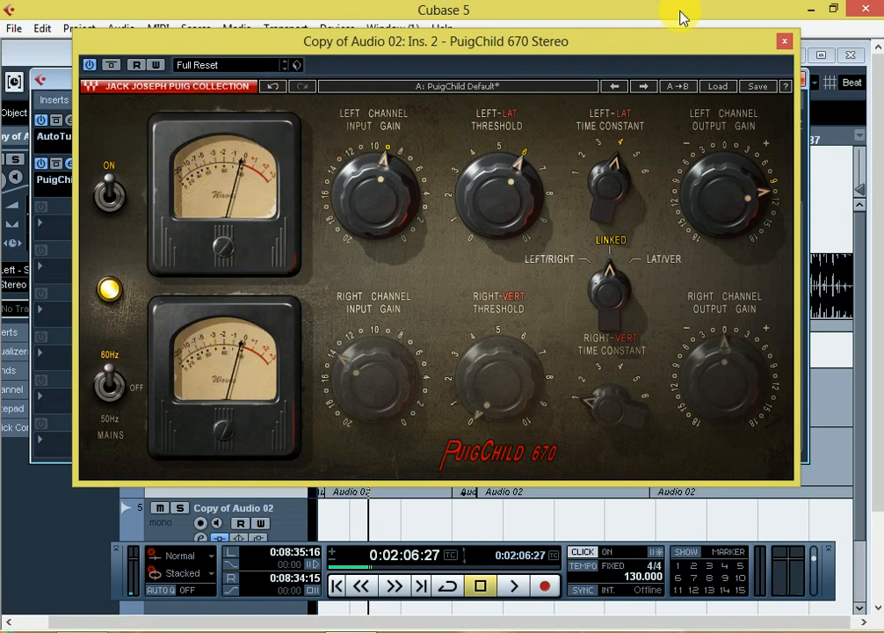
left_click(783, 43)
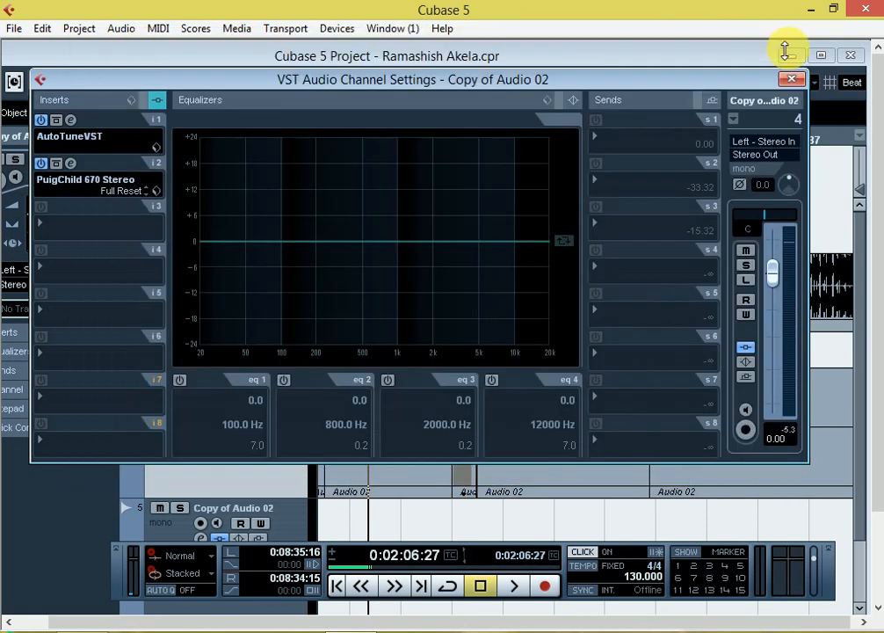
Load C1 comp-sc Mono in the third insert slot, audition the vocal with its default settings, and close the plug-in
left_click(64, 230)
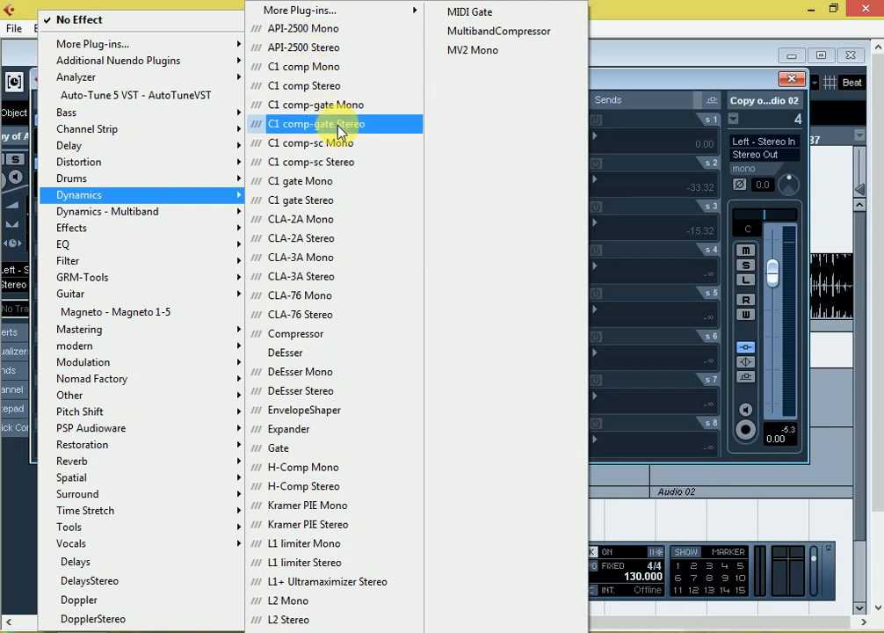
left_click(287, 149)
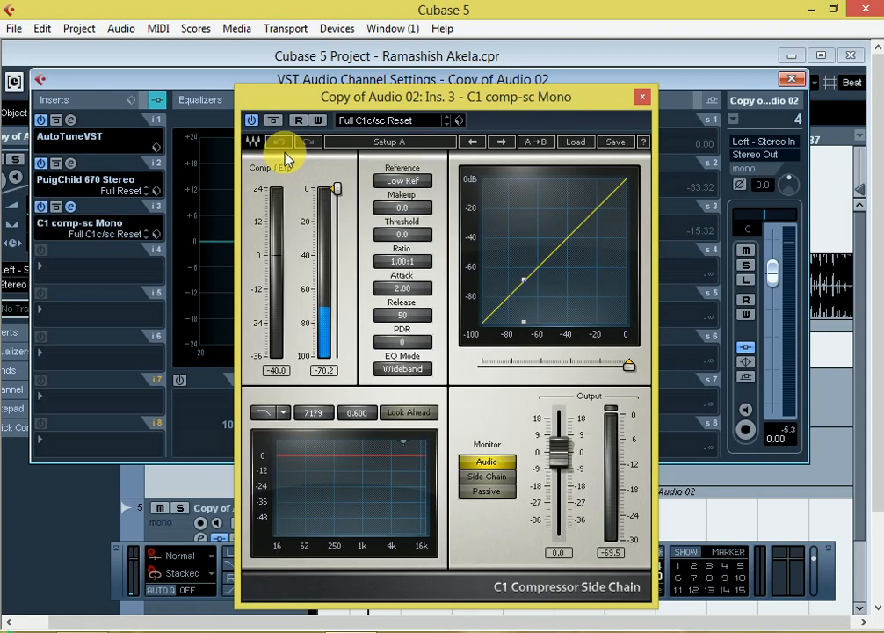
key("space")
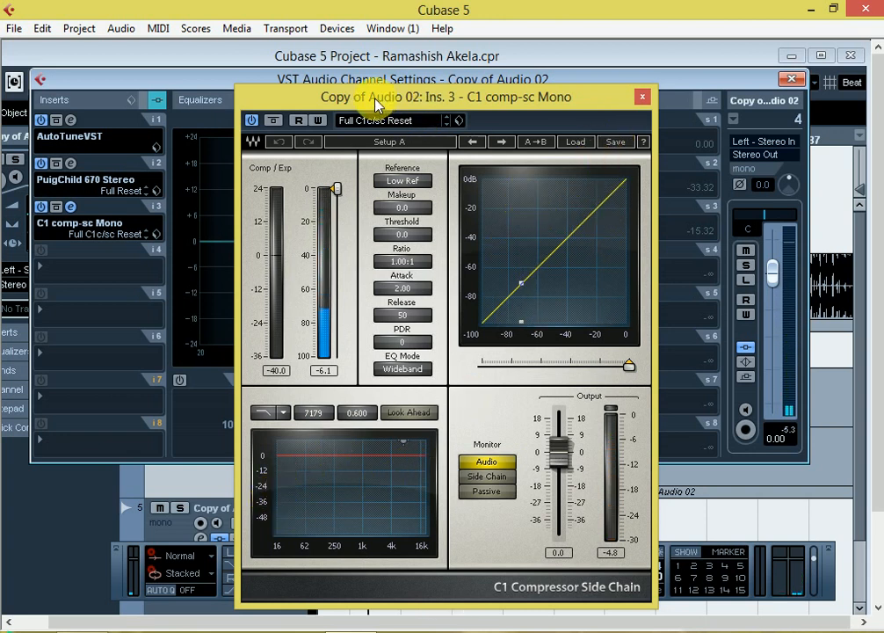
left_click_drag(383, 101, 343, 58)
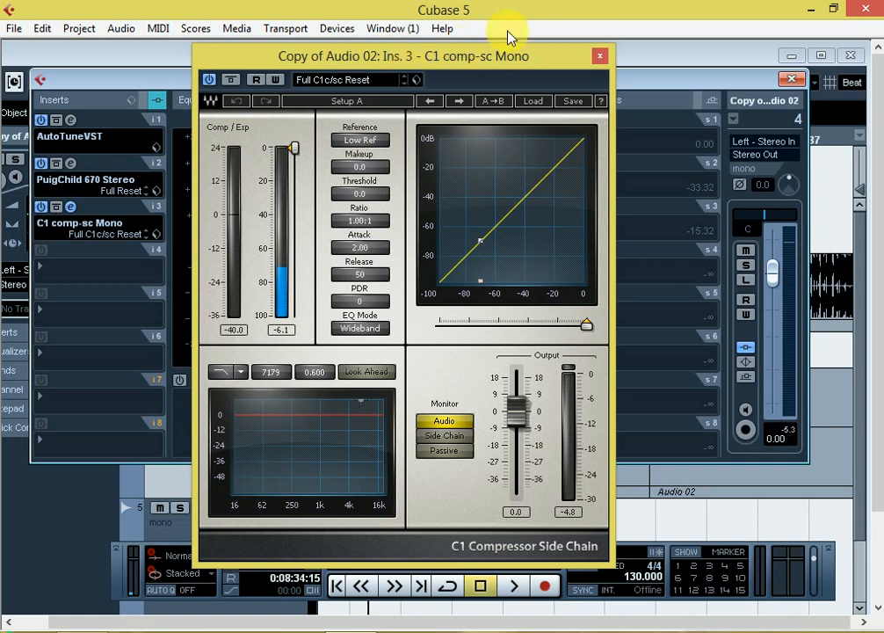
left_click(600, 57)
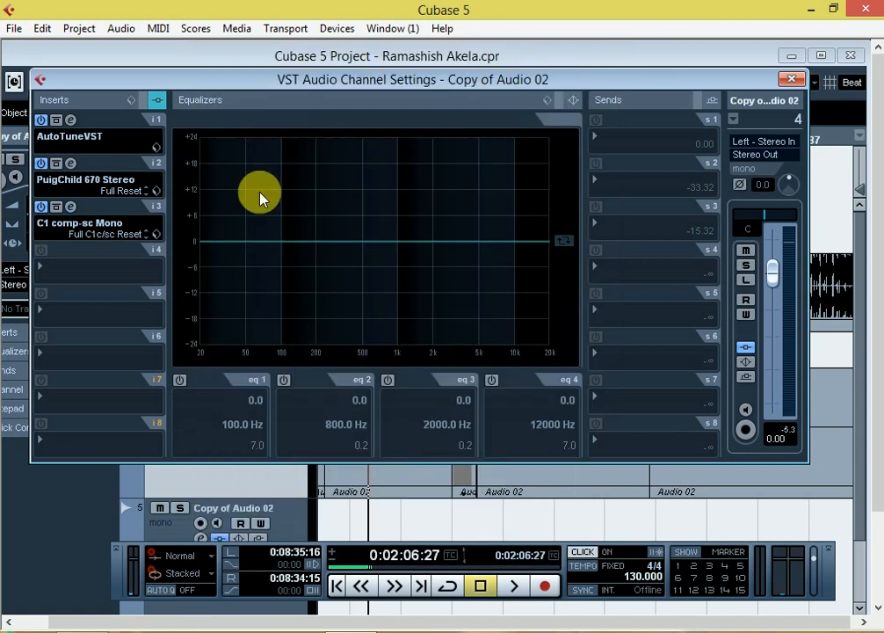
Load L1 limiter Mono in the fourth insert slot and set its release to 21.63 while the vocal plays
left_click(69, 273)
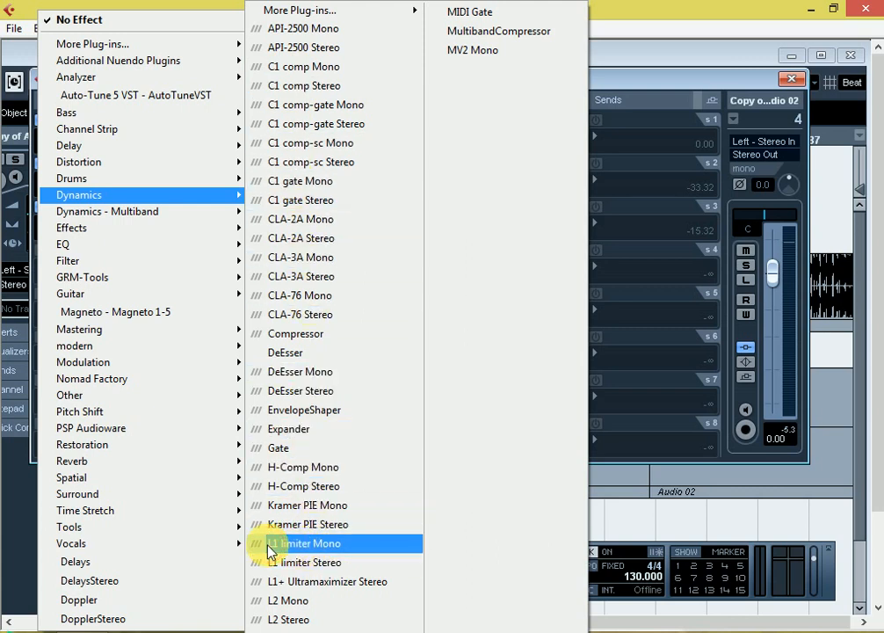
left_click(270, 550)
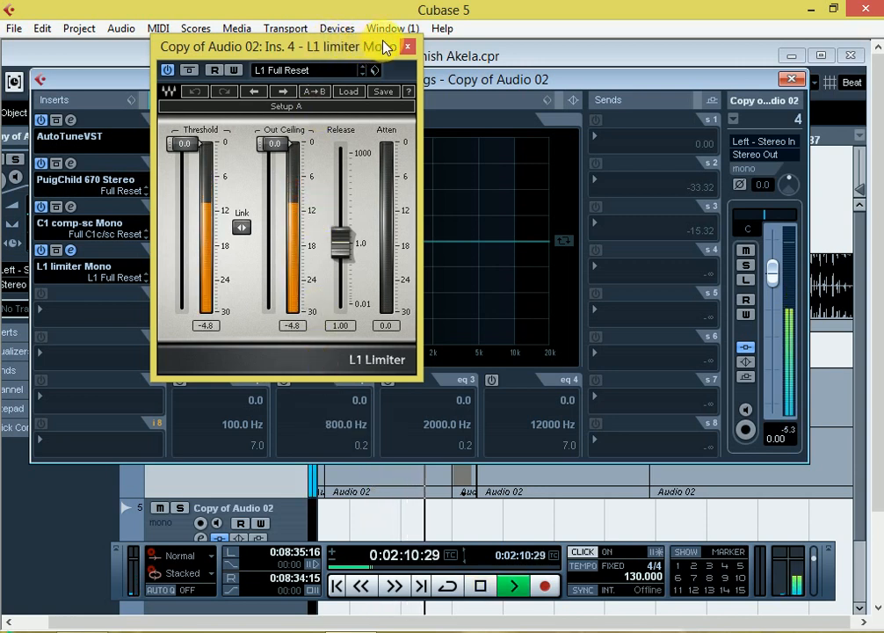
left_click_drag(340, 241, 312, 197)
key("space")
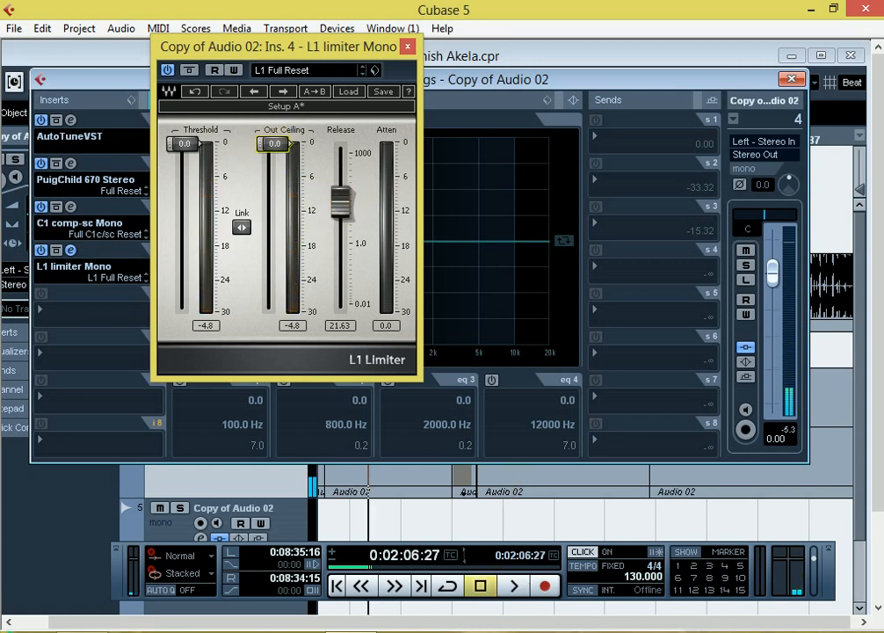
During playback, set the L1 limiter's out ceiling to 0.0 and threshold to -7.8, and close the plug-in
key("space")
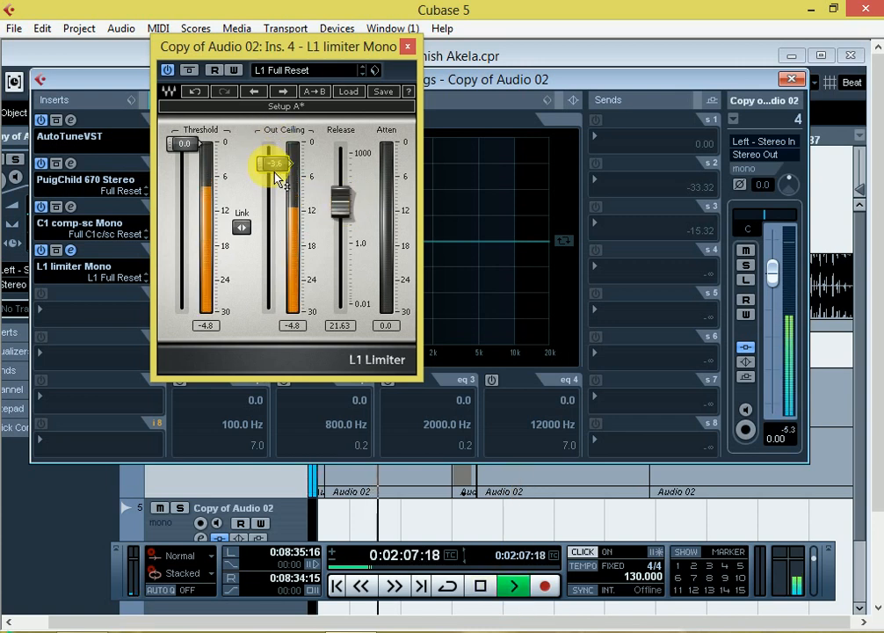
left_click_drag(273, 163, 273, 143)
left_click_drag(183, 144, 183, 156)
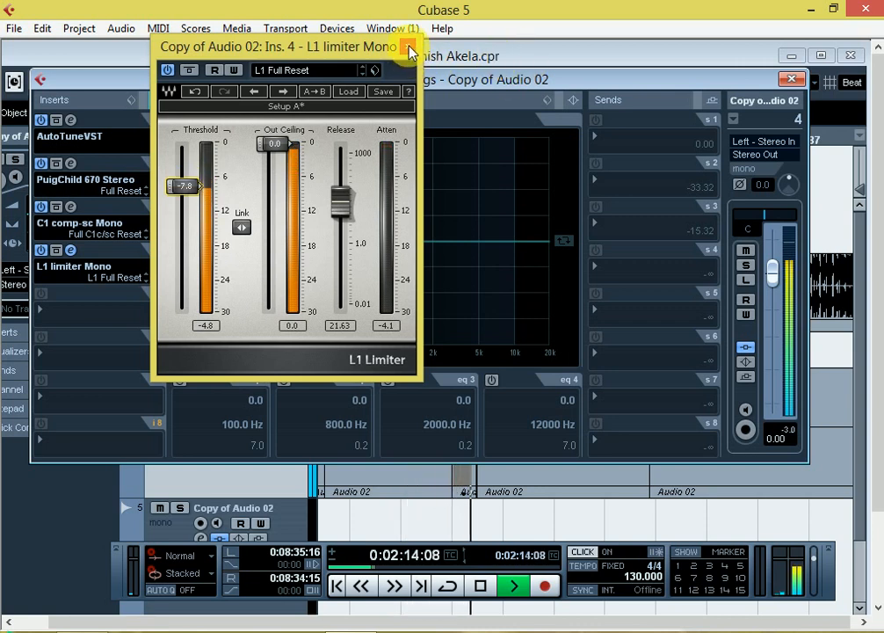
key("space")
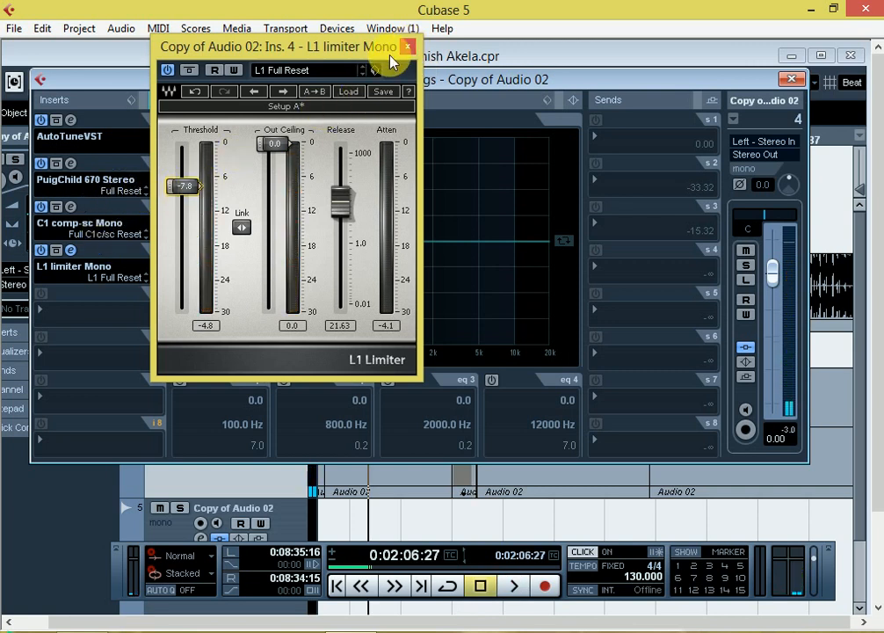
left_click(406, 48)
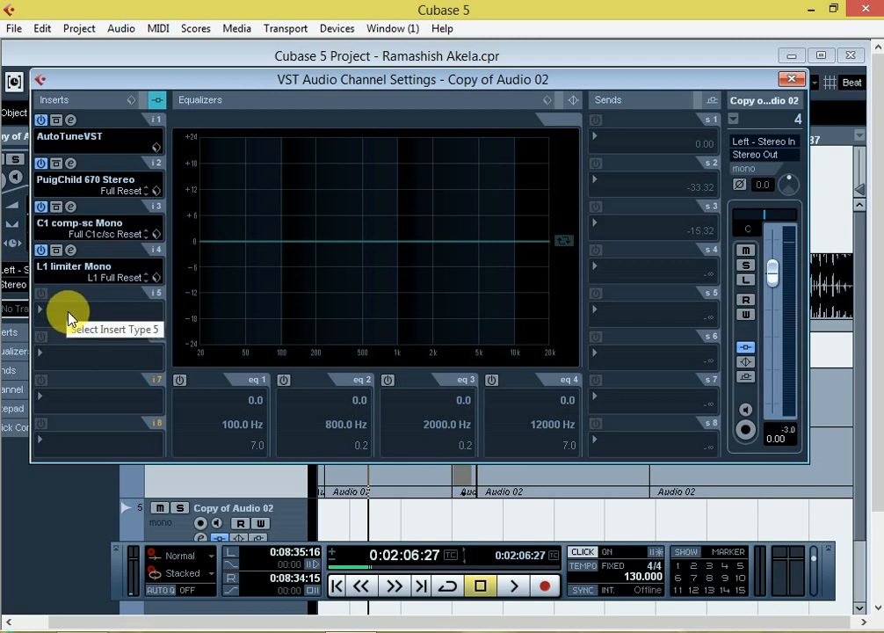
left_click(70, 249)
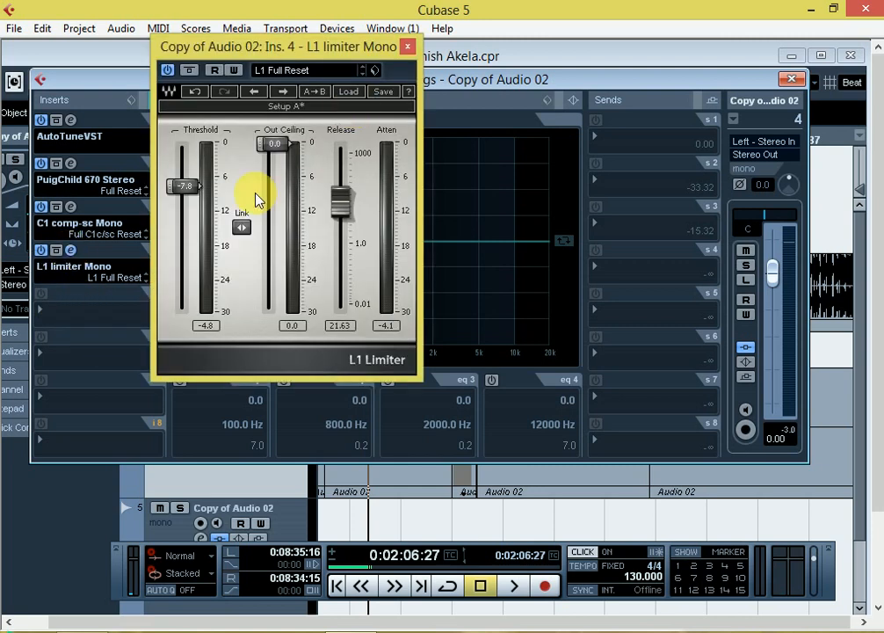
left_click(407, 47)
Load C1 gate Mono in the fifth insert slot and close its window
left_click(62, 306)
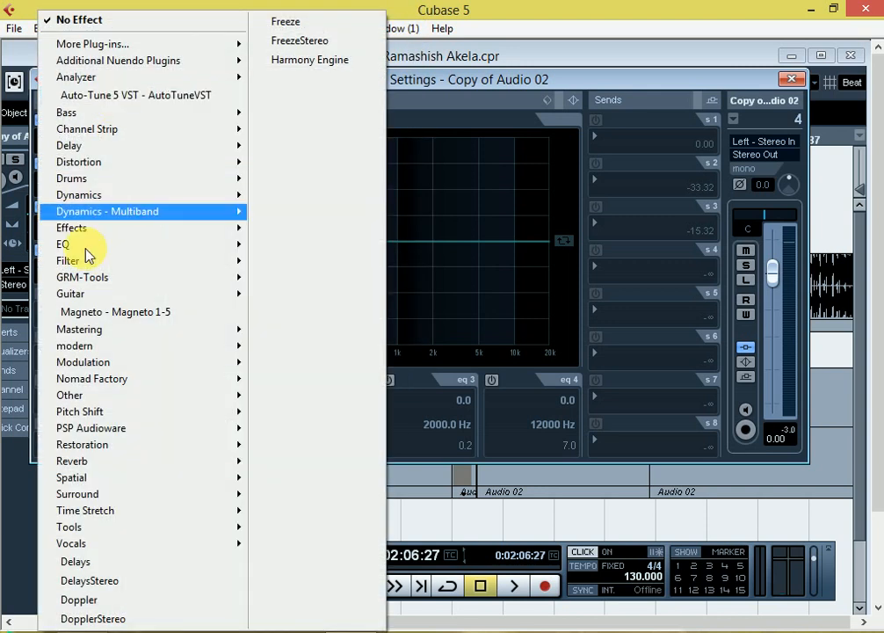
mouse_move(87, 195)
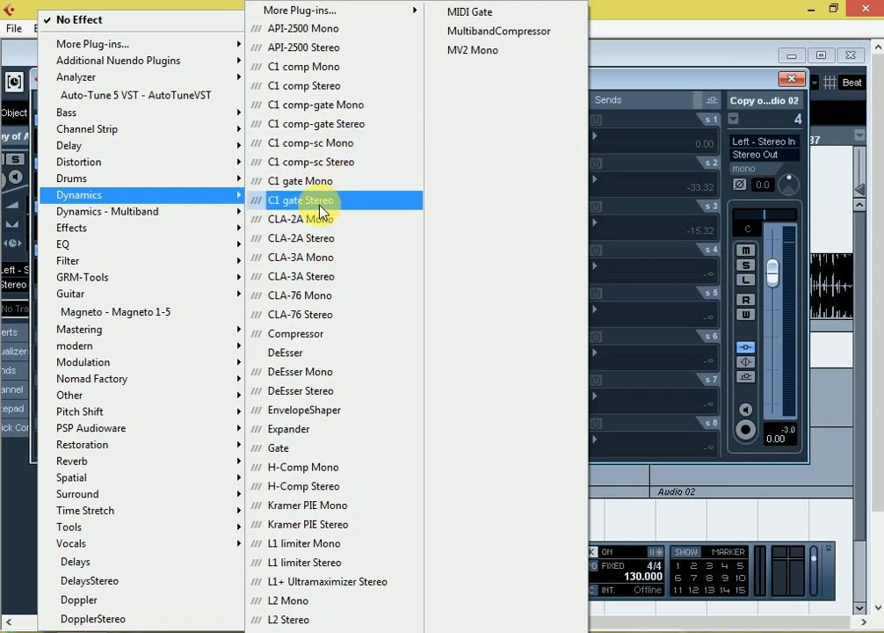
left_click(299, 185)
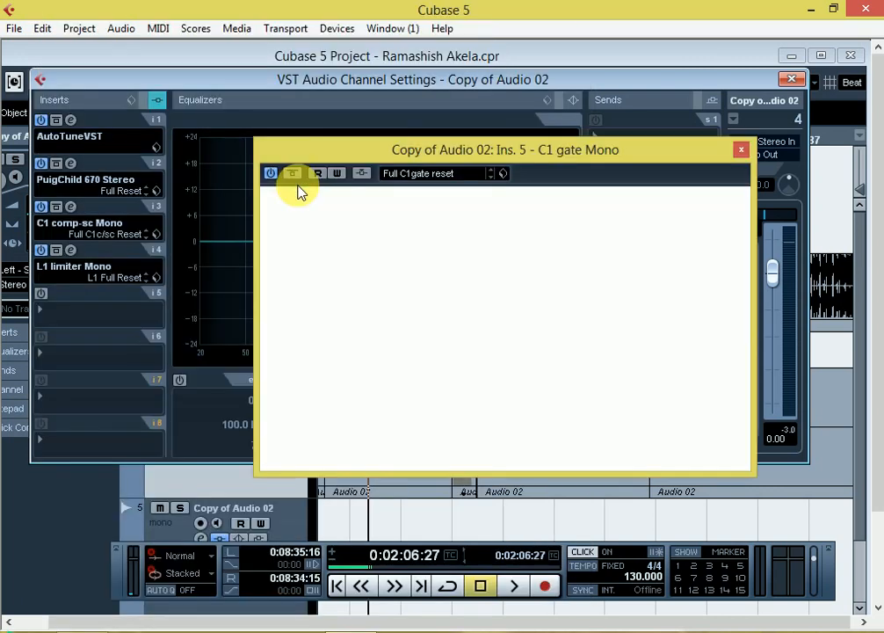
left_click(740, 151)
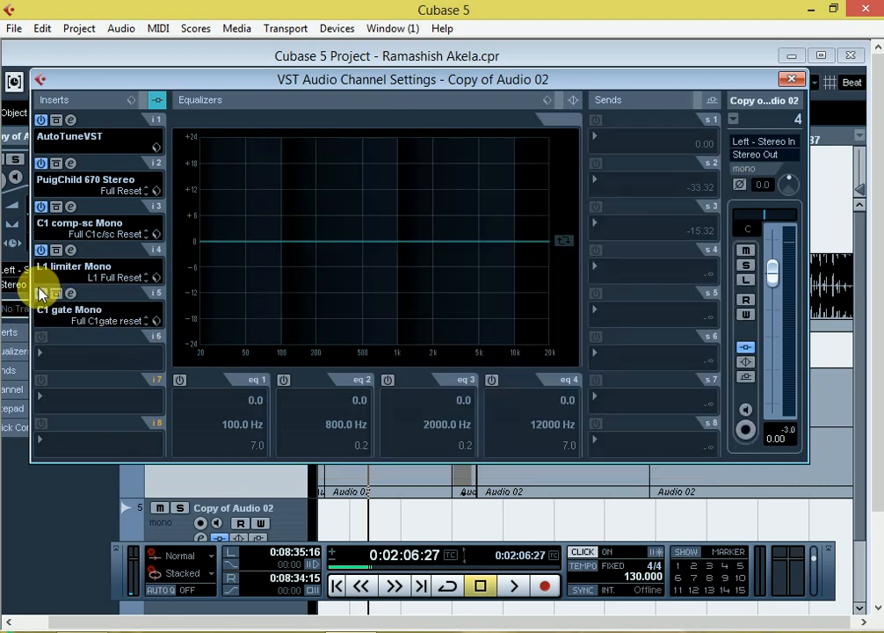
Replace the C1 gate in the fifth insert slot with H-Comp Mono and bring its whole window into view
left_click(69, 308)
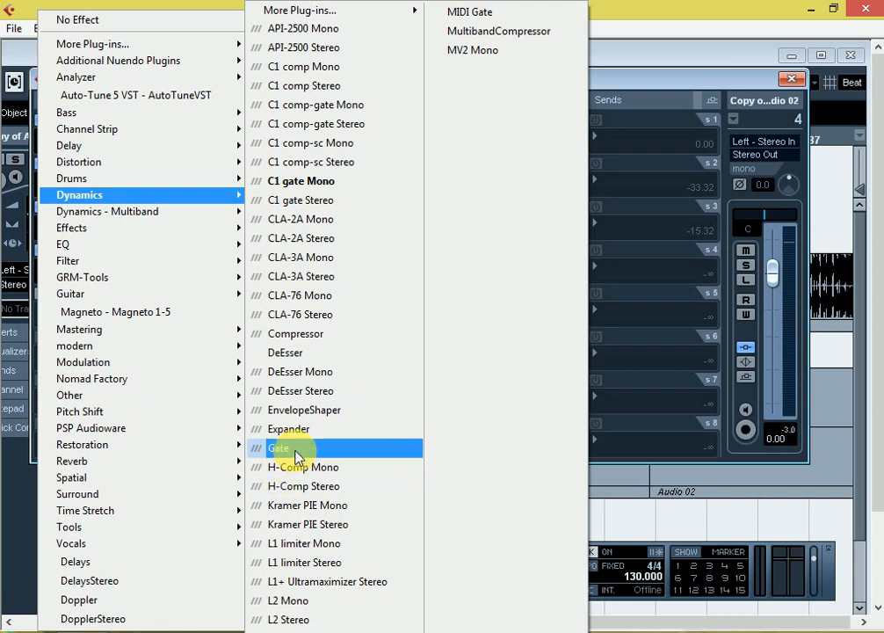
left_click(290, 473)
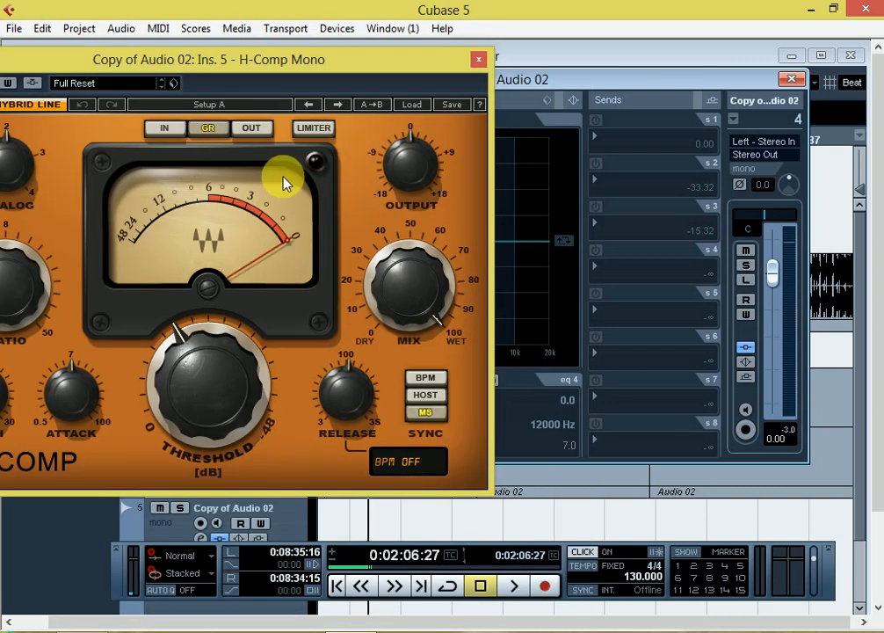
left_click_drag(241, 59, 517, 54)
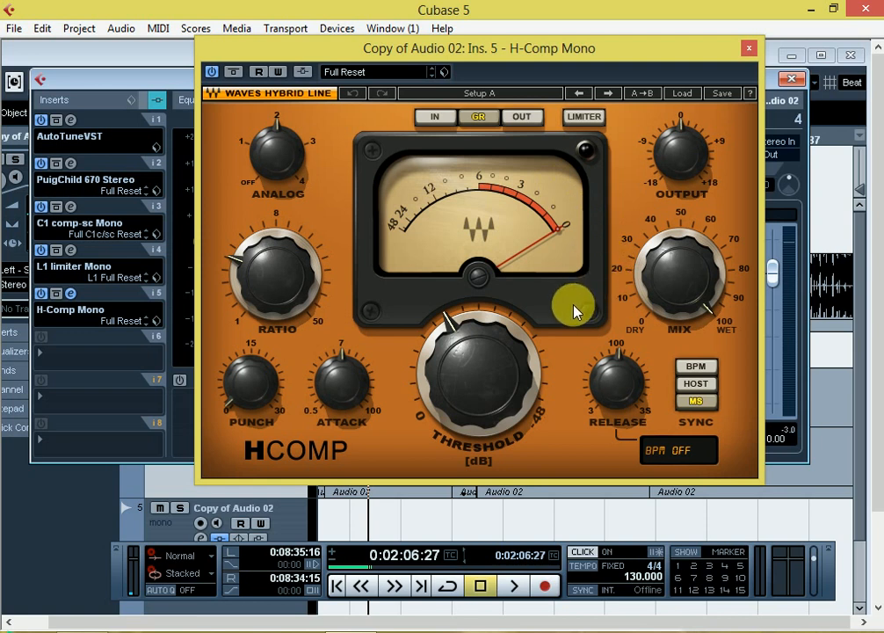
During playback, set the H-Comp's threshold to -2.5 dB and output to 2.8, and close the plug-in
key("space")
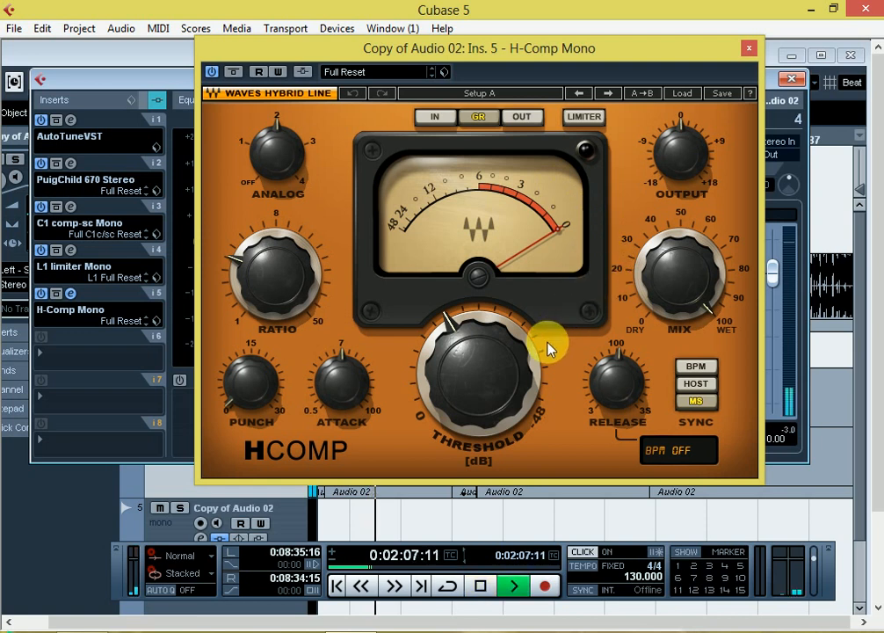
mouse_move(498, 415)
left_mouse_down()
mouse_move(499, 373)
mouse_move(488, 399)
left_mouse_up()
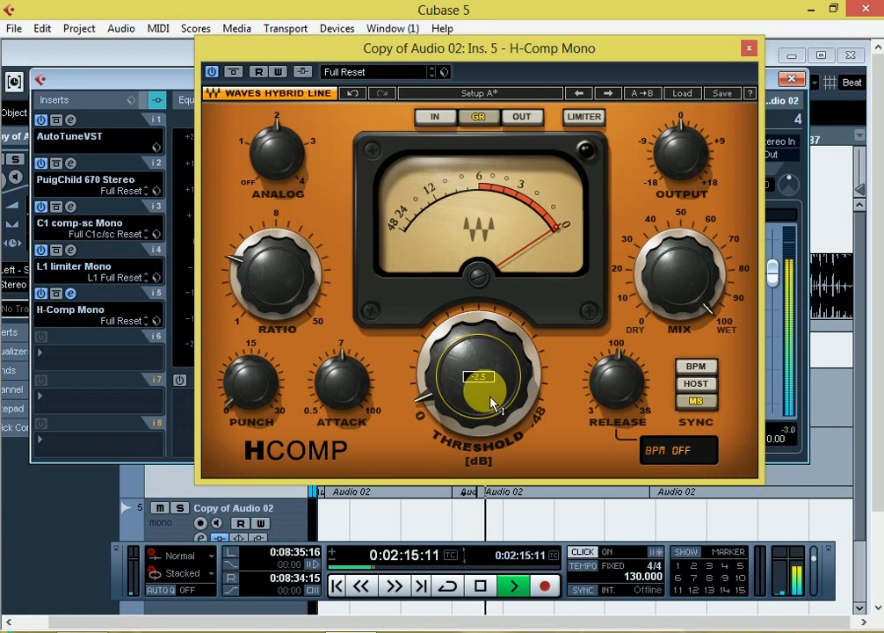
key("space")
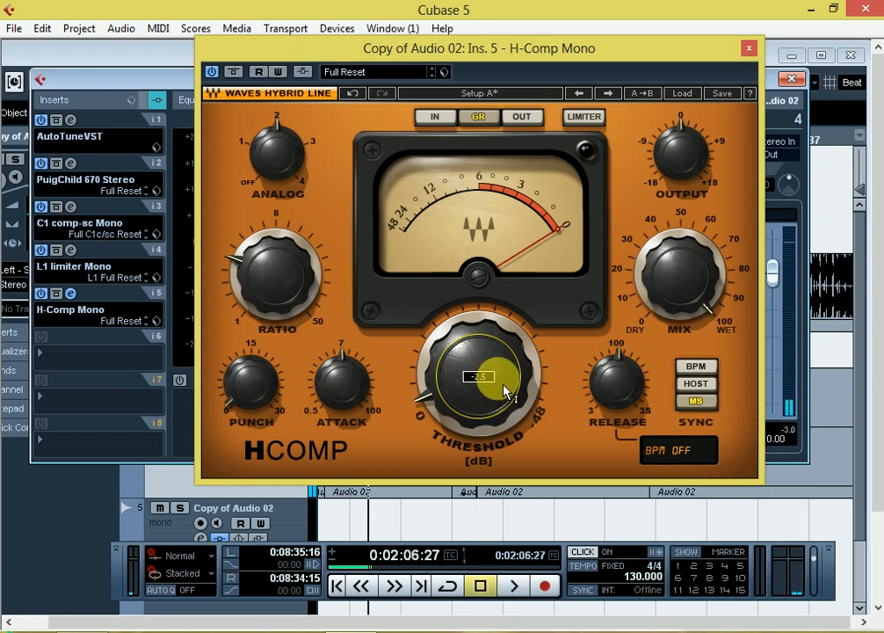
key("space")
left_click_drag(675, 158, 677, 145)
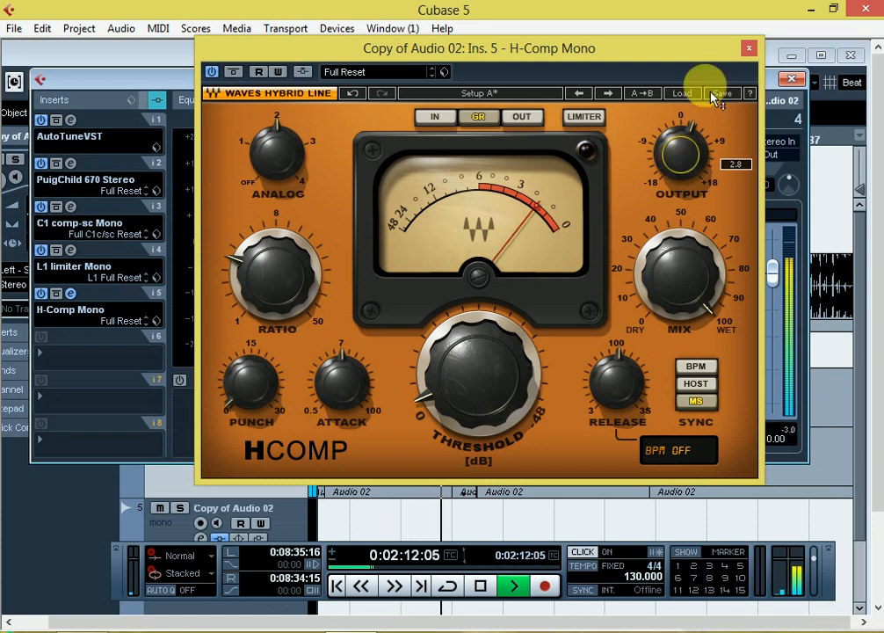
left_click(749, 48)
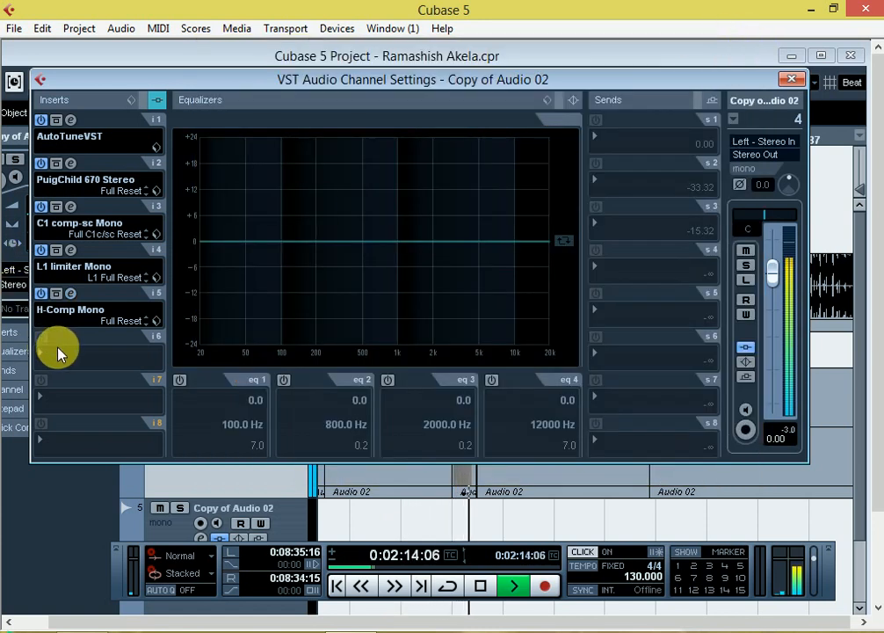
Load StereoDelay in the sixth insert slot and audition the vocal with its default settings
left_click(63, 355)
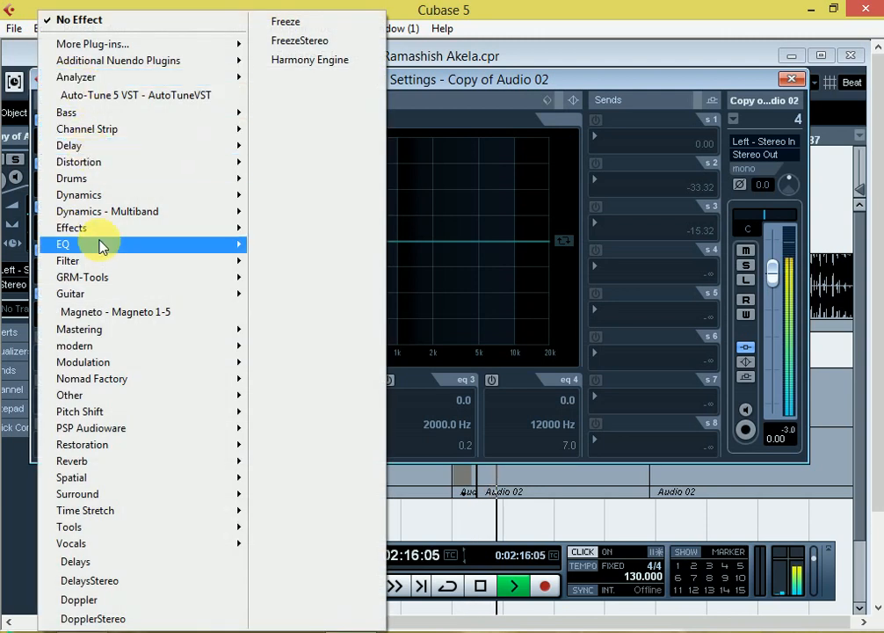
mouse_move(92, 145)
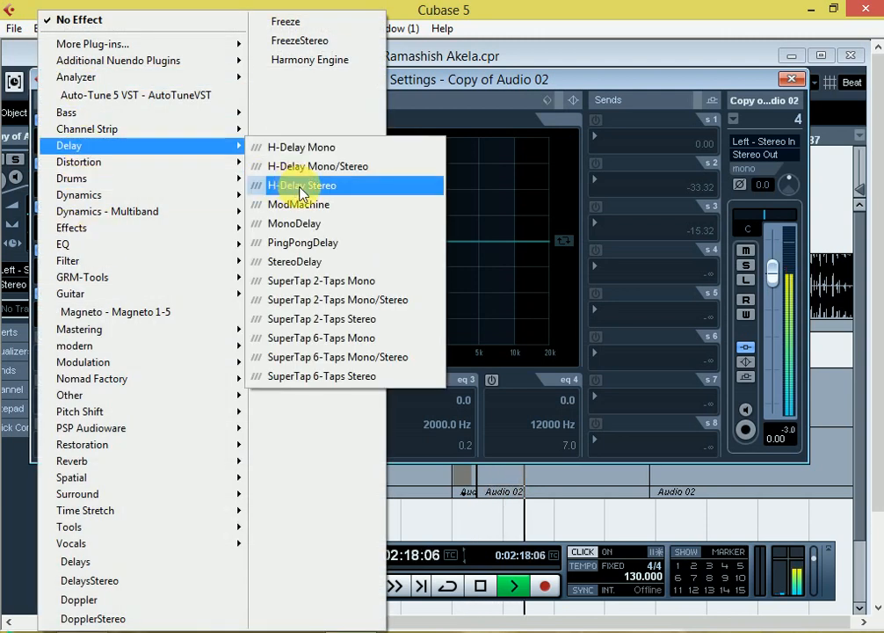
left_click(297, 261)
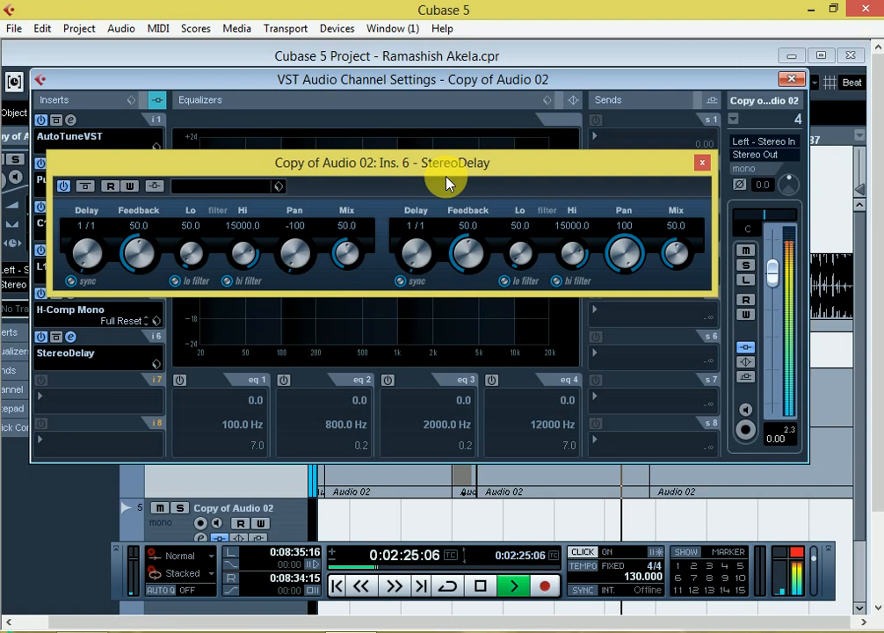
key("space")
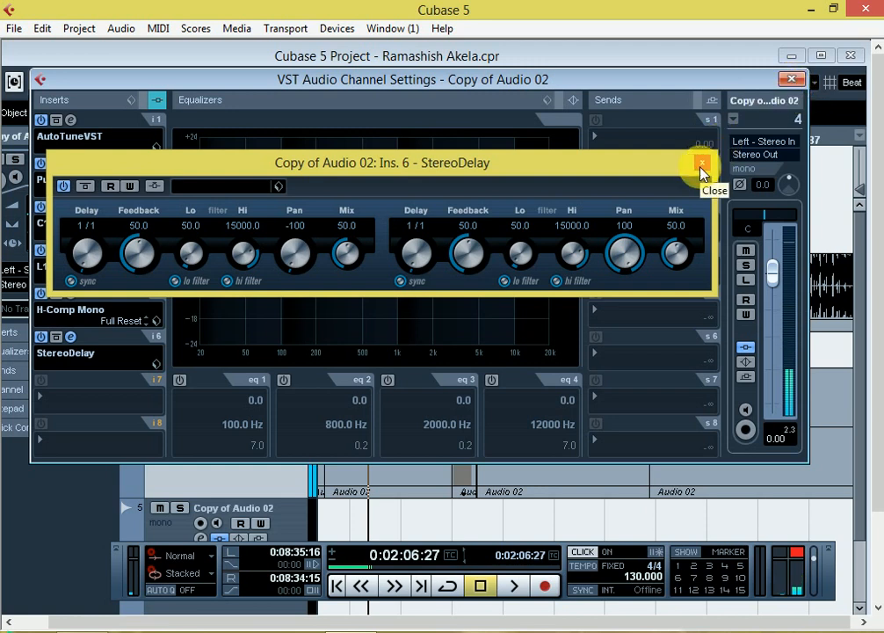
Turn off tempo sync for StereoDelay's first delay line and set its delay to 250, feedback to 35 and mix to 30
left_click(70, 283)
left_click(83, 230)
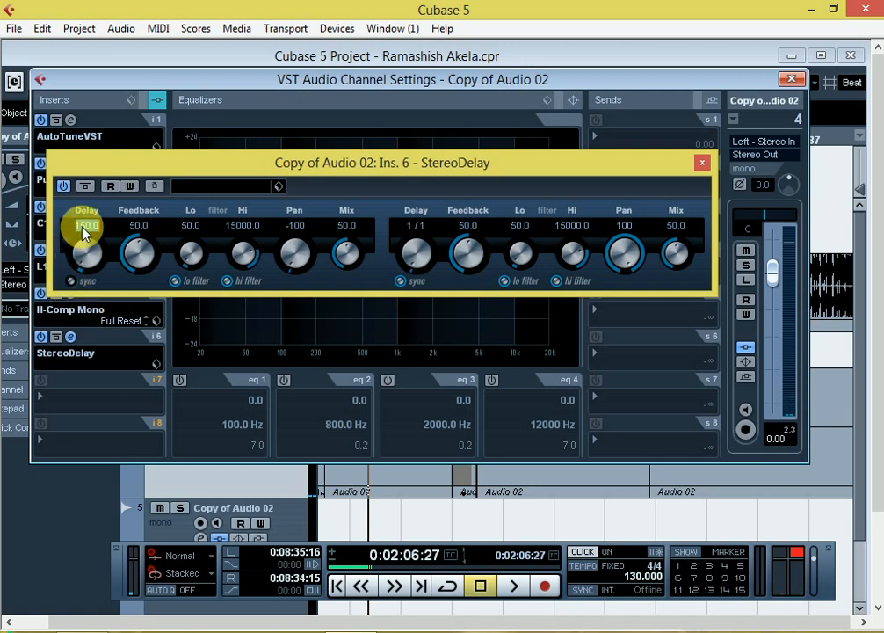
left_click(84, 286)
type("2")
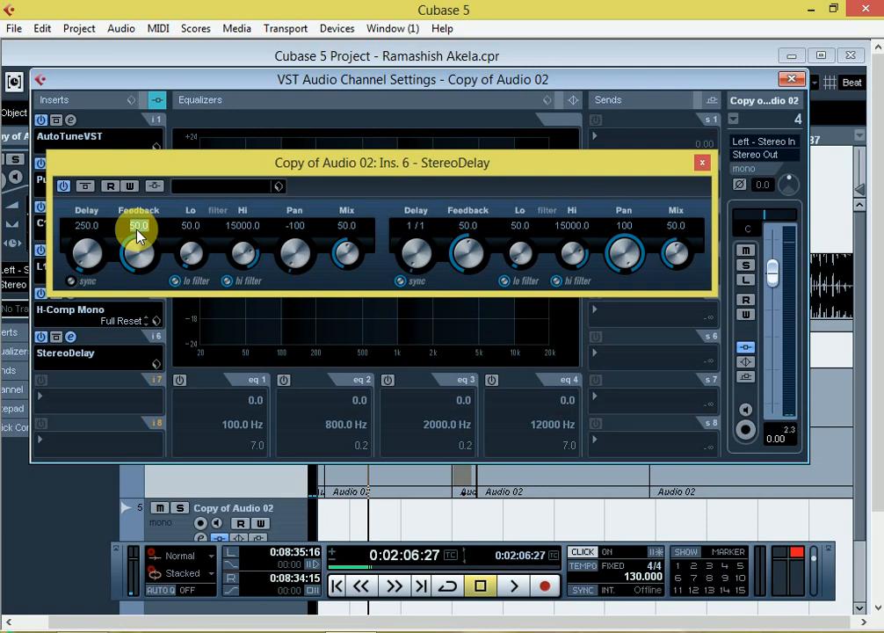
type("3")
type("30")
Turn off sync for StereoDelay's second line, set delay to 300, feedback to 25 and mix to 25, and audition the vocal
left_click(400, 281)
type("300")
key("Return")
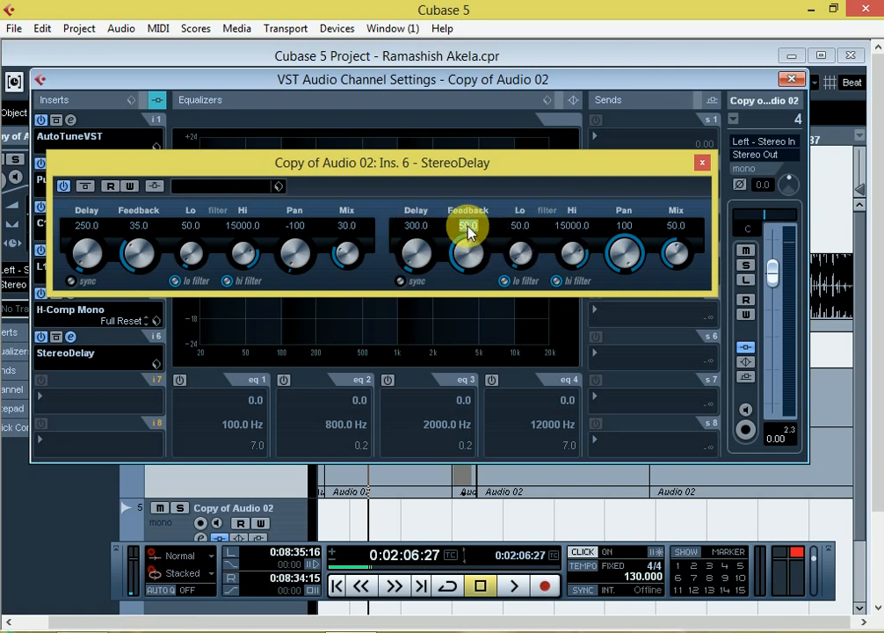
type("25")
key("space")
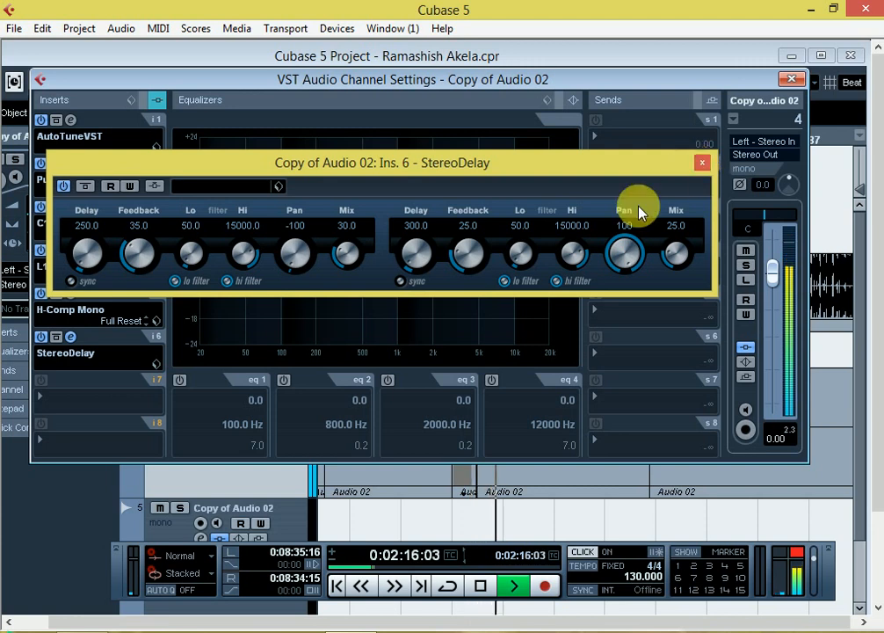
key("space")
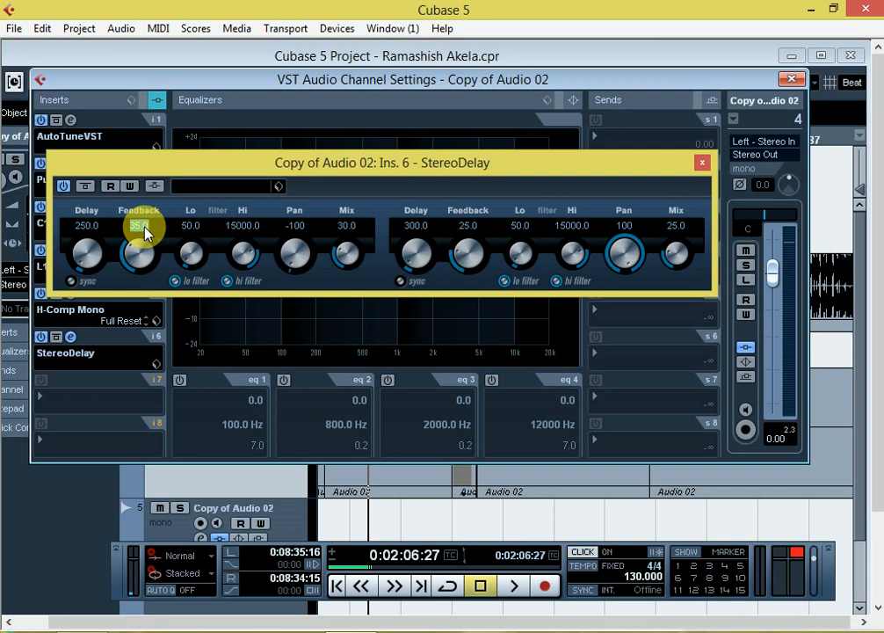
Set the first delay line's feedback to 20, audition the vocal with the delay, and close StereoDelay
type("20")
key("space")
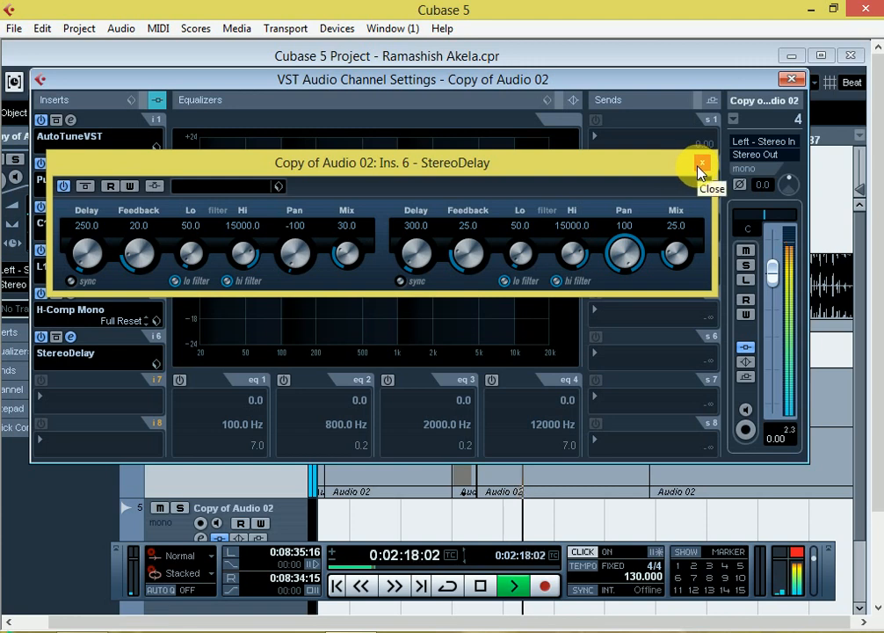
key("space")
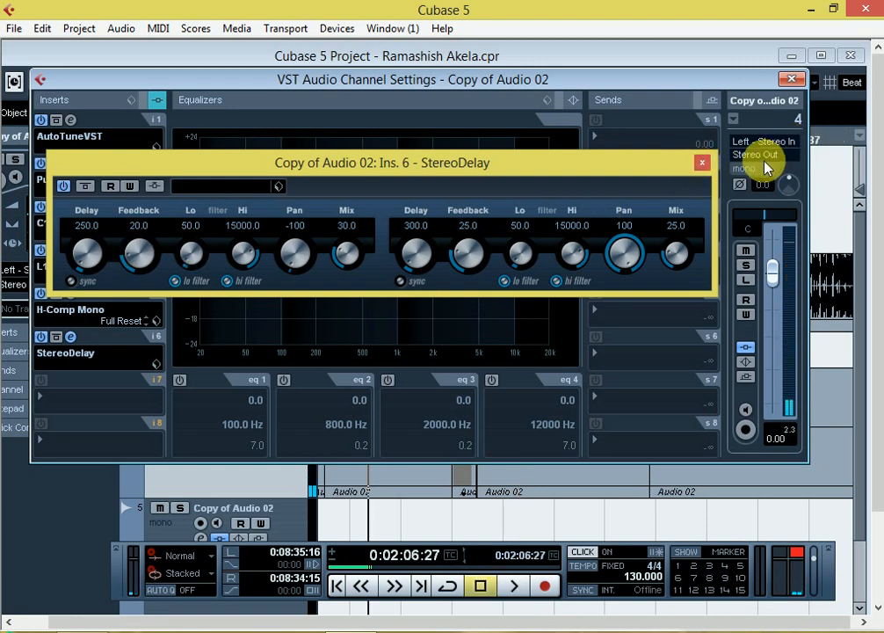
key("space")
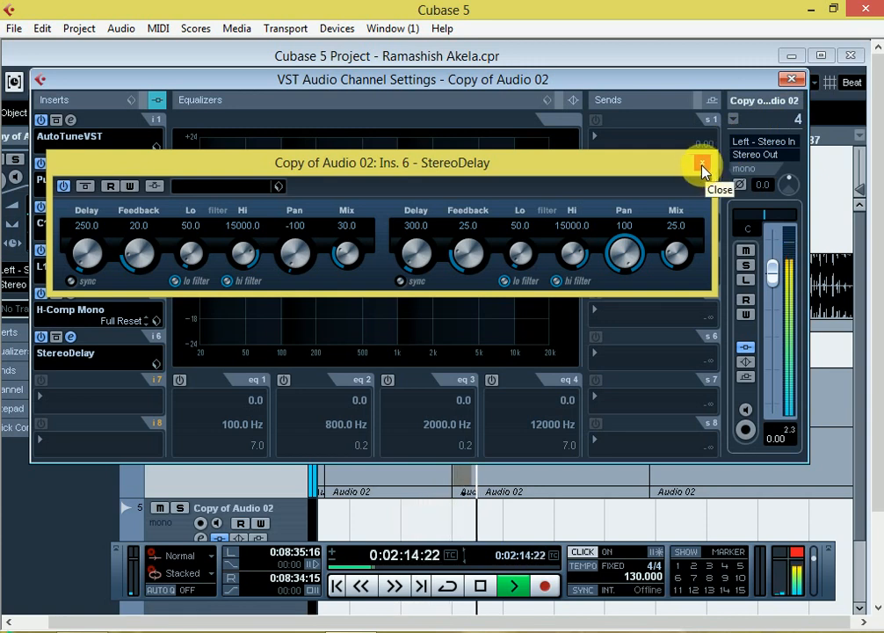
left_click(703, 165)
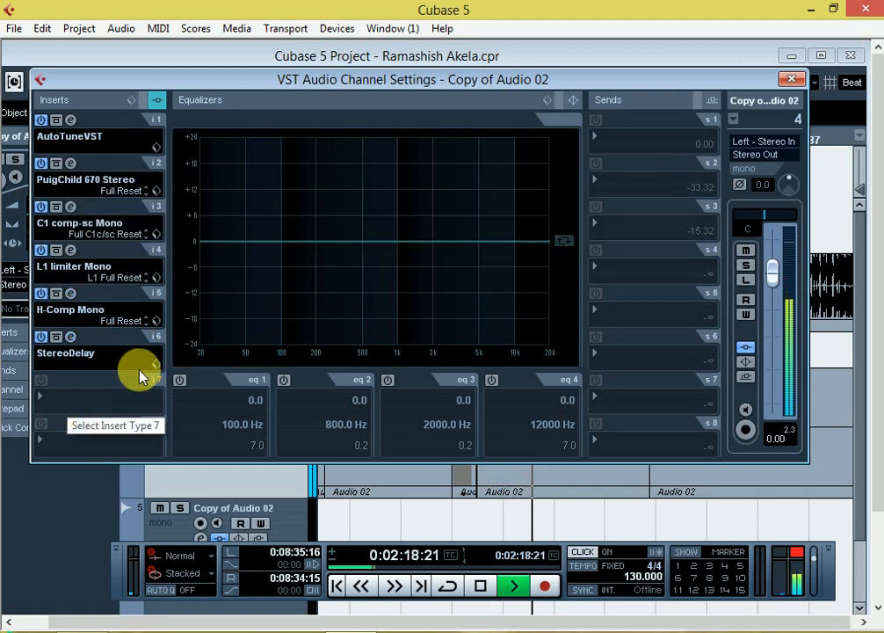
Load the Reverb A plug-in from the additional Nuendo plug-ins in the seventh insert slot
left_click(76, 398)
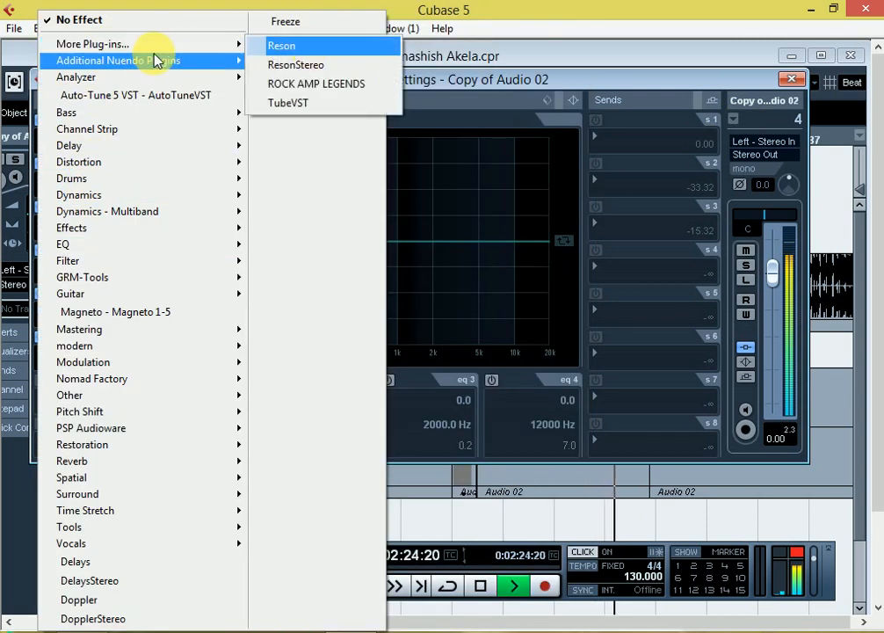
mouse_move(155, 61)
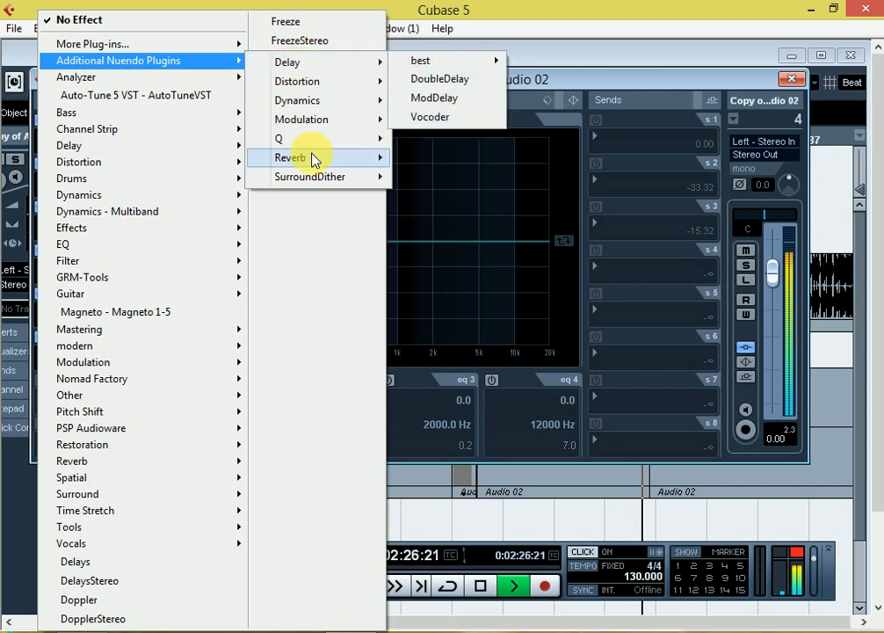
mouse_move(313, 158)
left_click(418, 157)
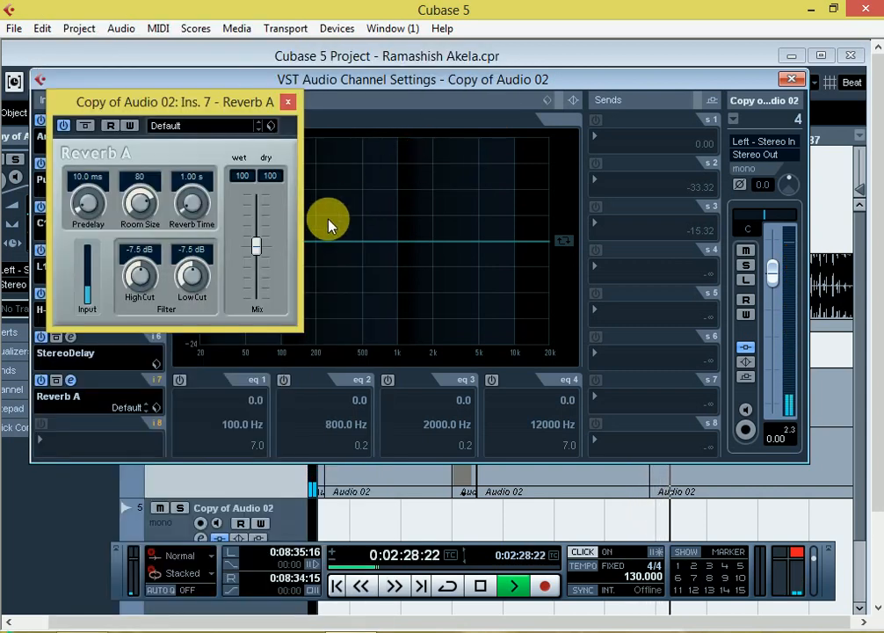
Stop playback, lower Reverb A's wet level to 16 and close the plug-in
key("space")
left_click_drag(260, 247, 260, 209)
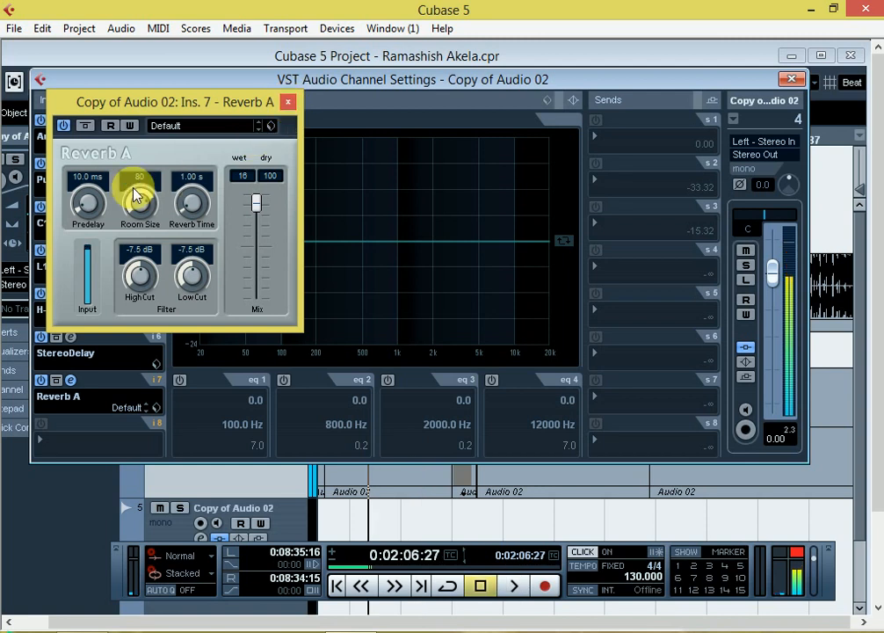
left_click_drag(203, 107, 296, 94)
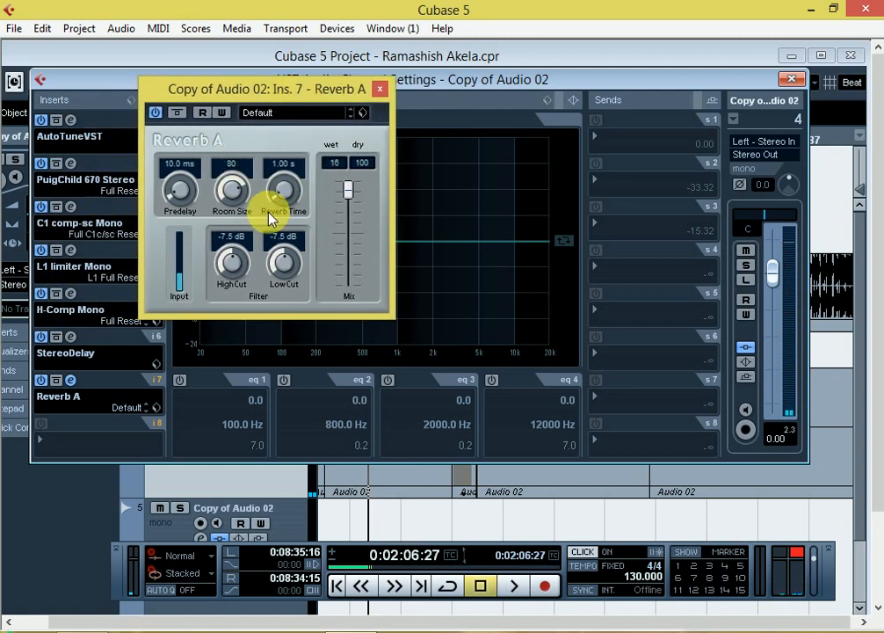
left_click(378, 89)
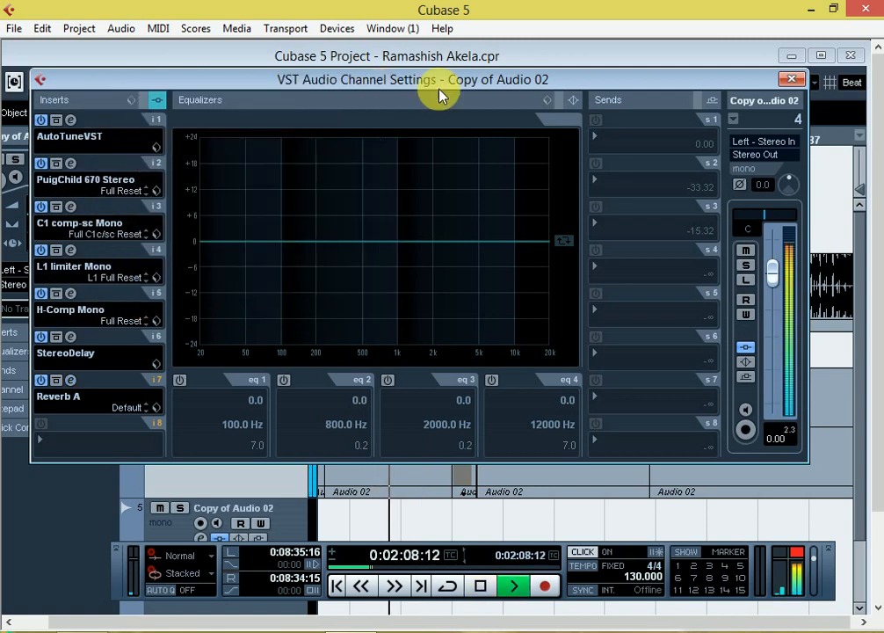
Open the PuigChild 670, C1, L1 limiter, H-Comp and Reverb A windows and spread them out to review their settings during playback
left_click(72, 163)
left_click_drag(293, 48, 406, 28)
left_click(71, 207)
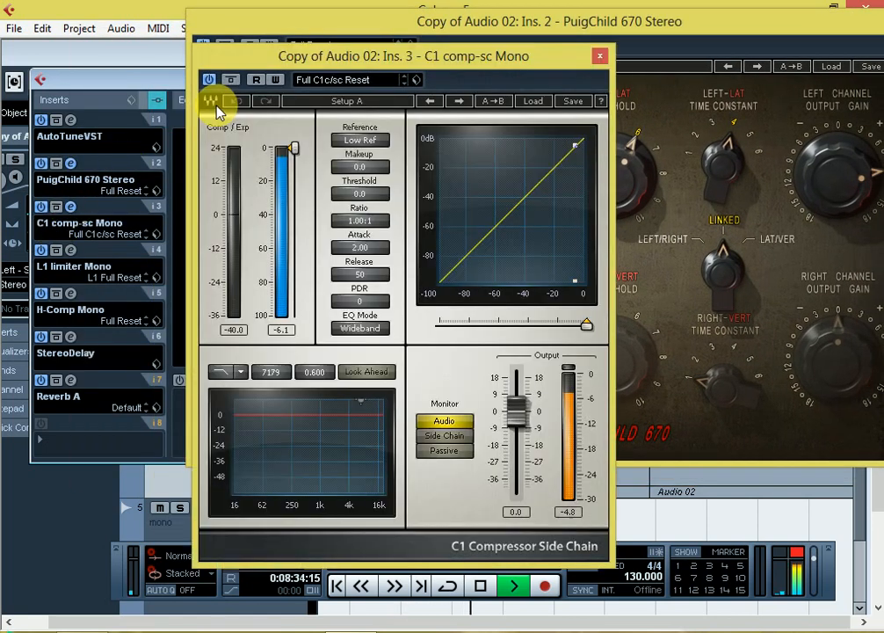
left_click_drag(326, 66, 433, 316)
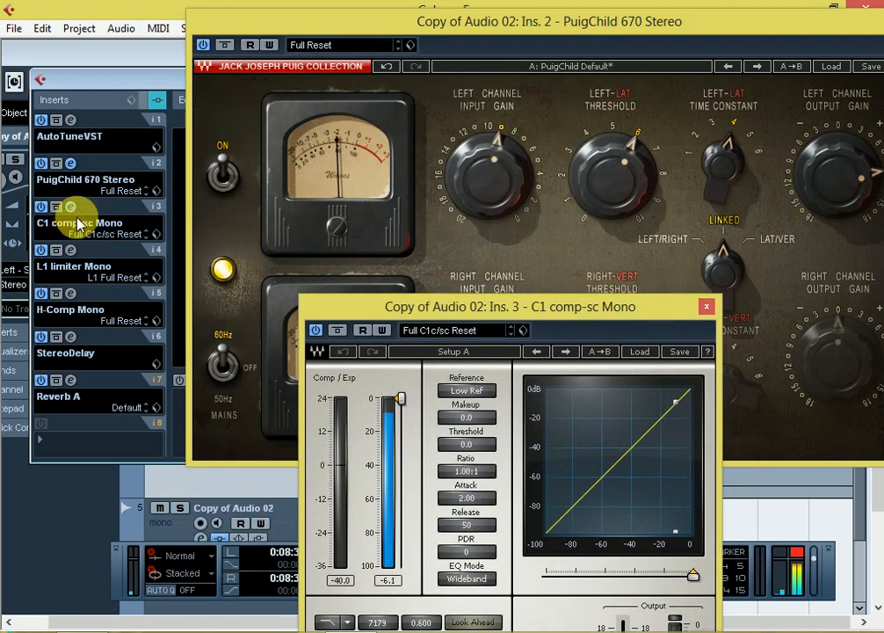
left_click(69, 251)
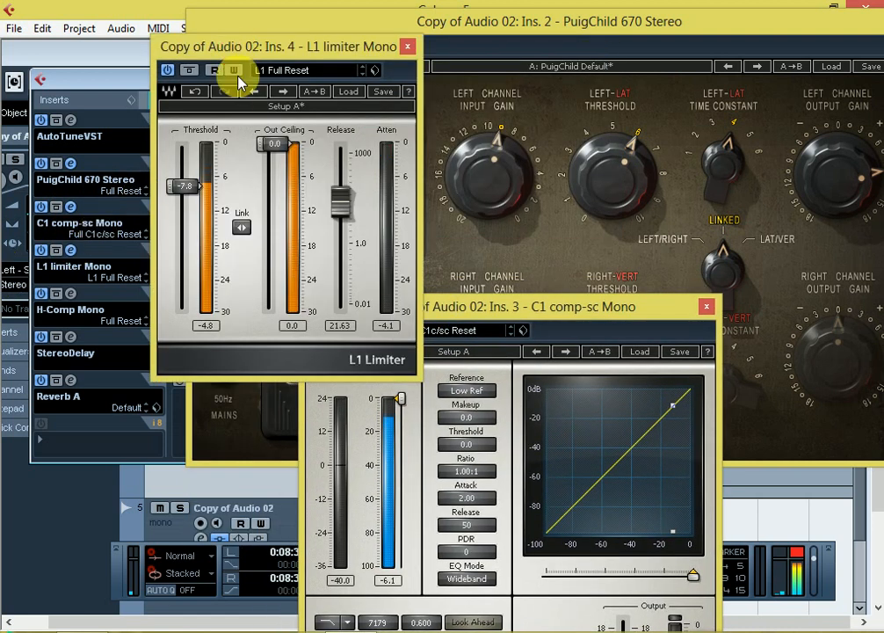
left_click_drag(238, 78, 181, 428)
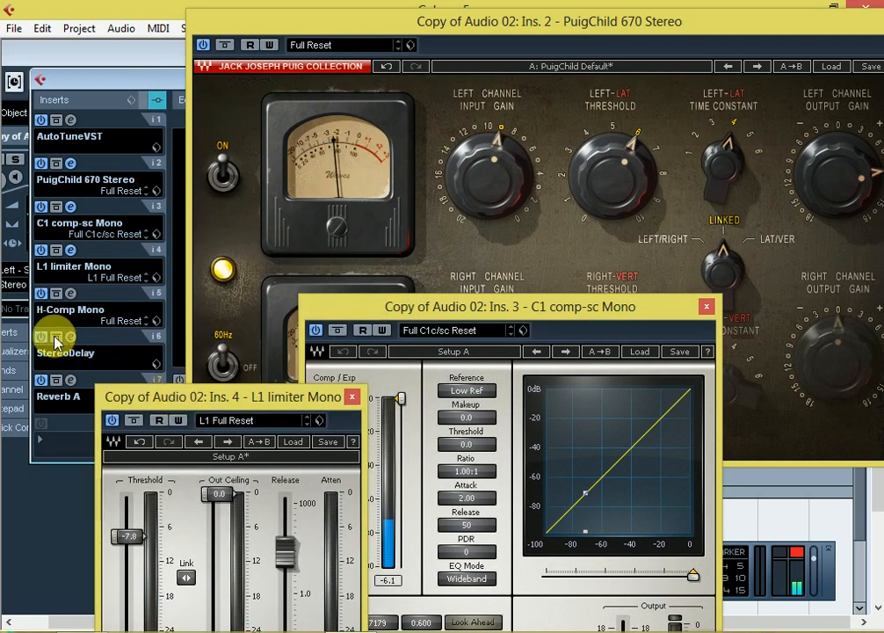
left_click(71, 293)
left_click_drag(387, 47, 690, 355)
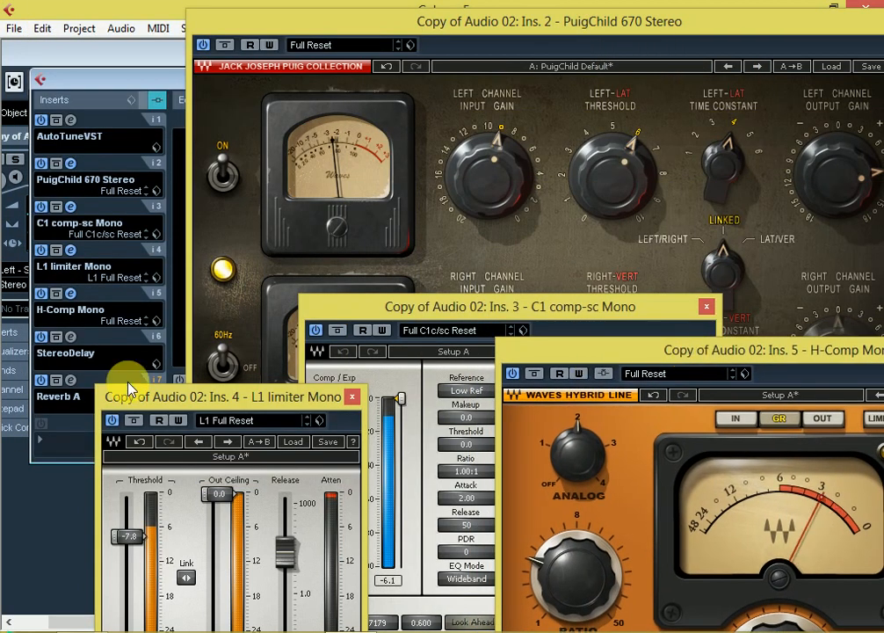
left_click(69, 380)
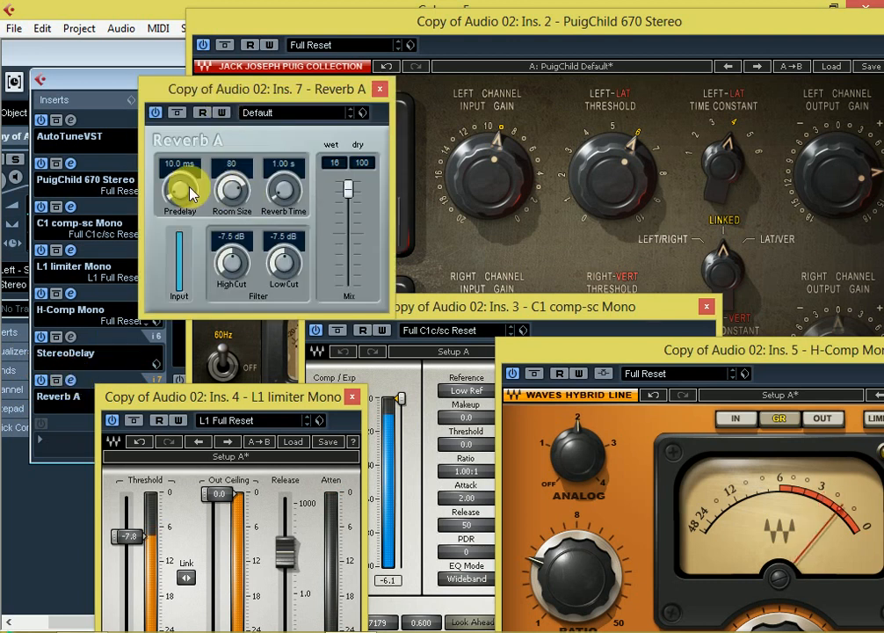
left_click_drag(226, 89, 64, 387)
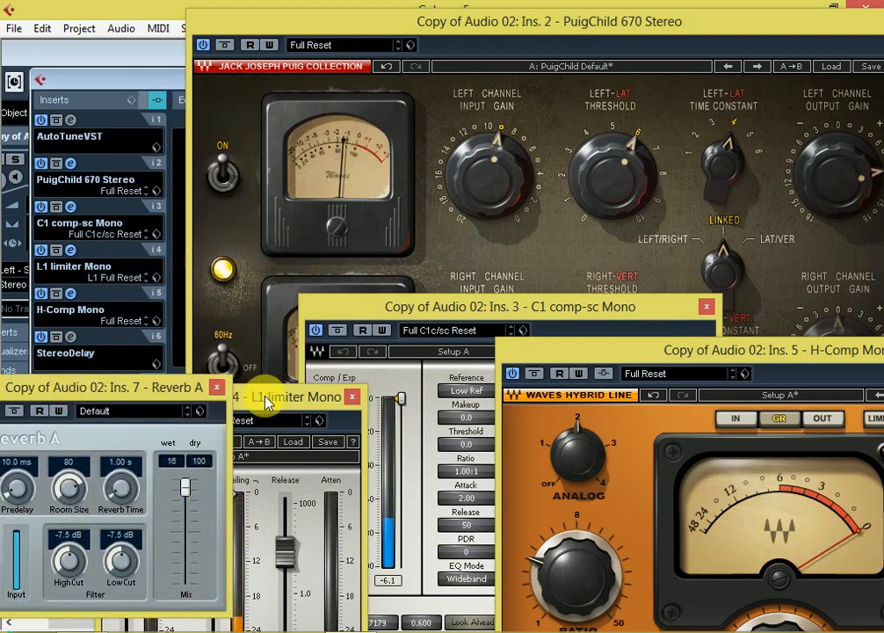
left_click_drag(268, 401, 316, 385)
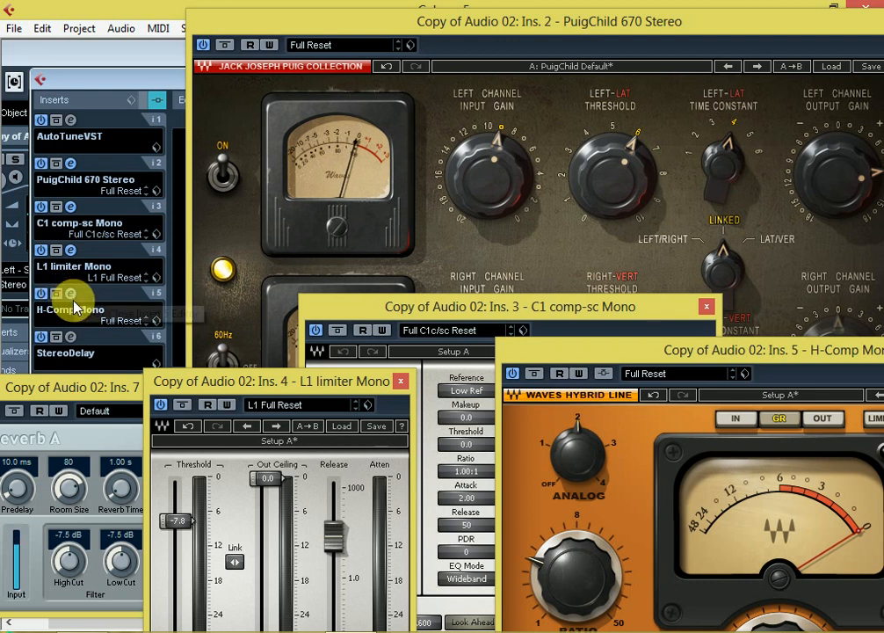
Close the PuigChild 670, H-Comp, C1, L1 limiter and Reverb A windows, along with the channel settings of Copy of Audio 02
left_click(708, 44)
left_click_drag(730, 27, 620, 43)
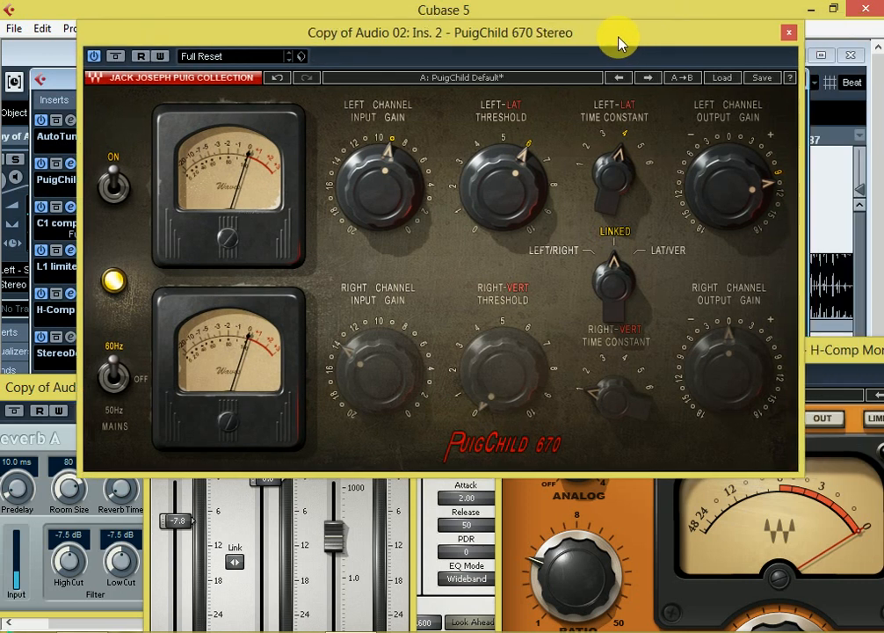
left_click(788, 32)
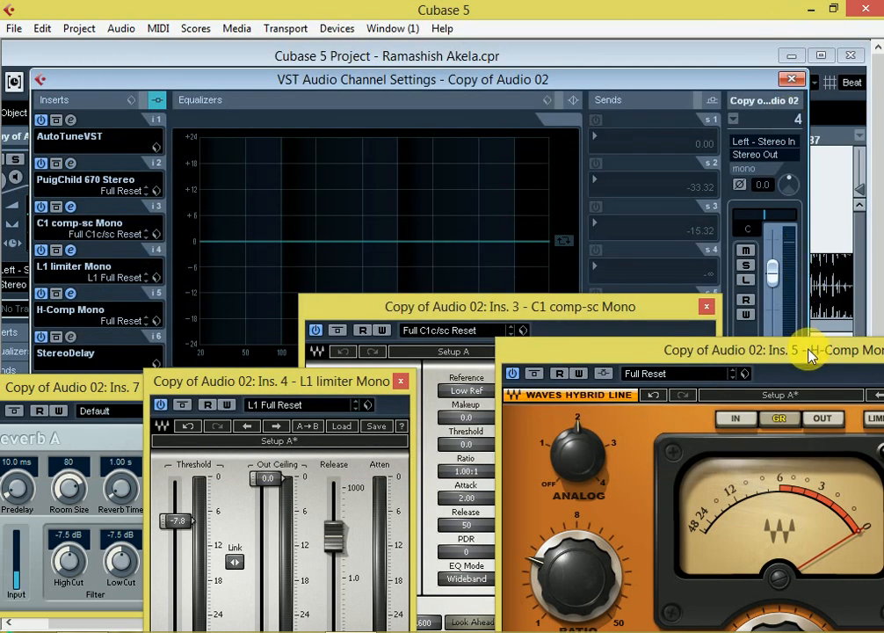
left_click_drag(808, 351, 404, 49)
left_click(648, 50)
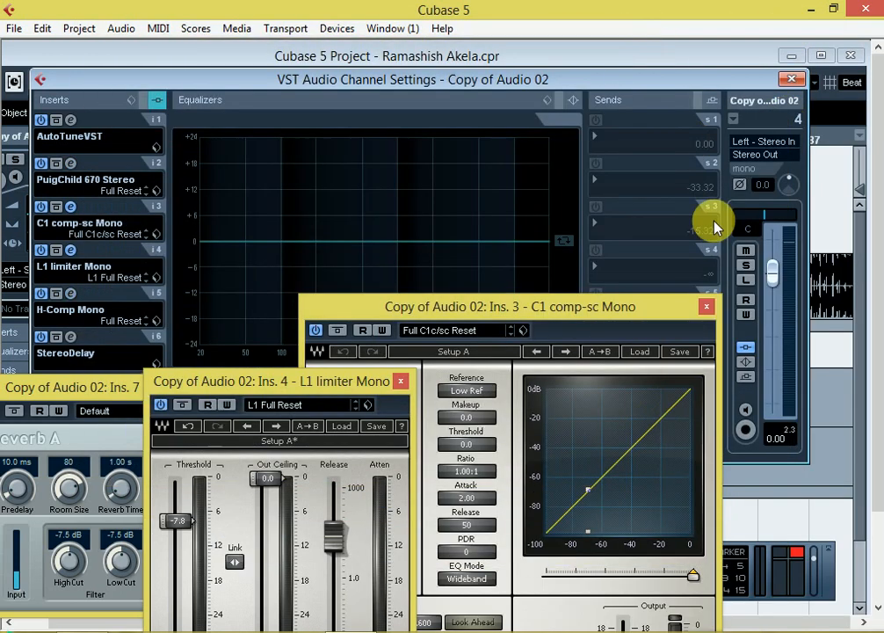
left_click(706, 307)
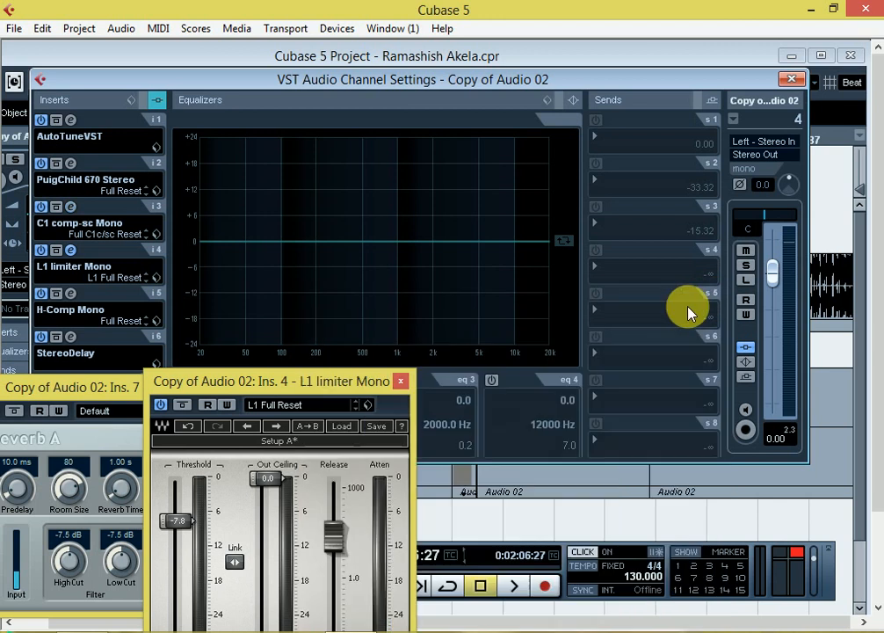
left_click(401, 382)
left_click(217, 388)
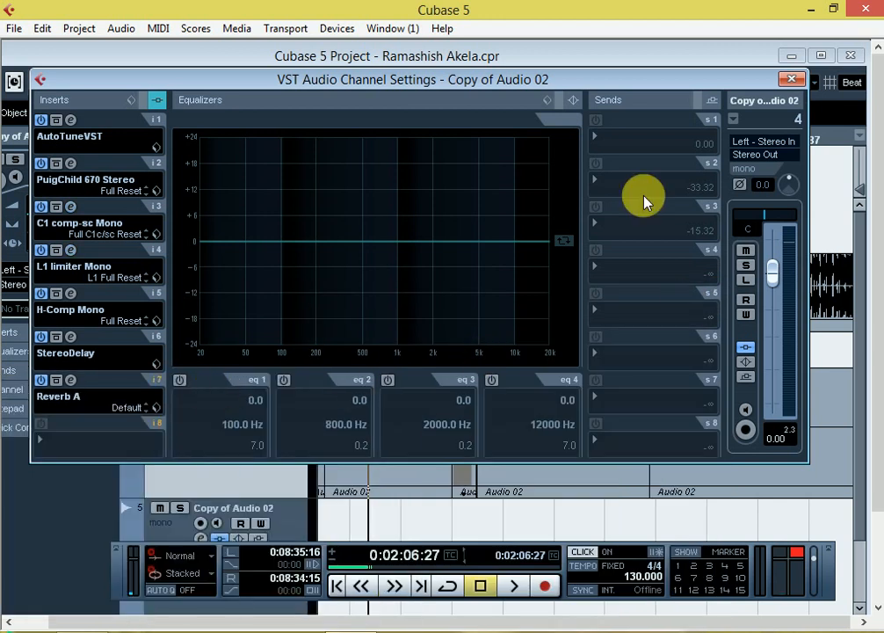
left_click(790, 80)
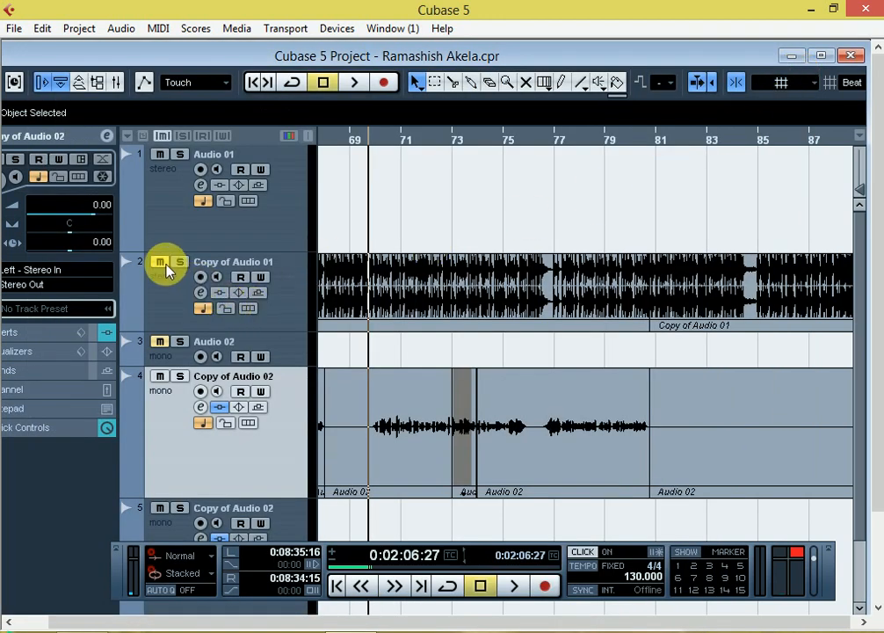
Unmute the Copy of Audio 01 backing track, play it together with the processed vocal and select that track
key("space")
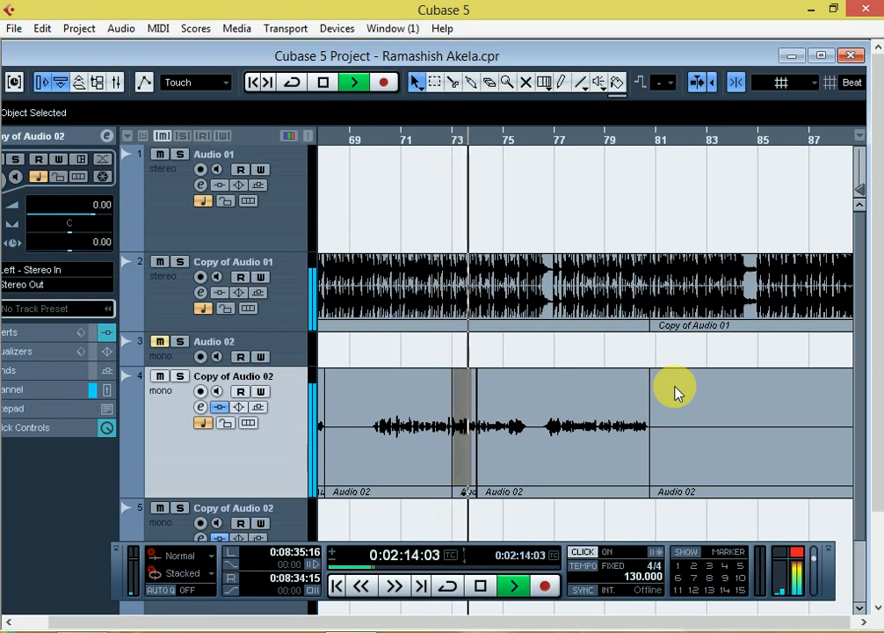
left_click(175, 303)
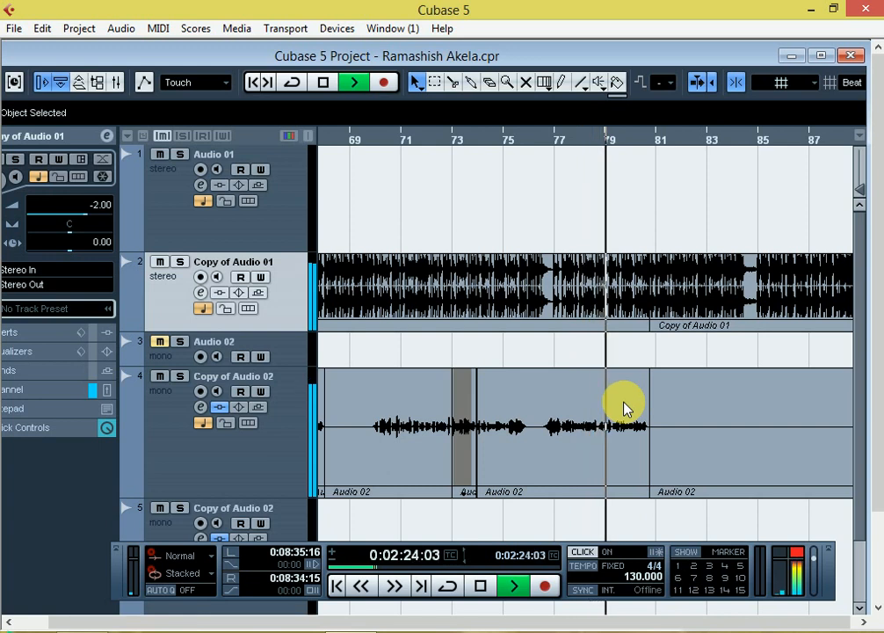
Move playback to the vocal phrase at bar 93 and audition the processed vocal with the backing track
key("g")
key("g")
key("g")
key("g")
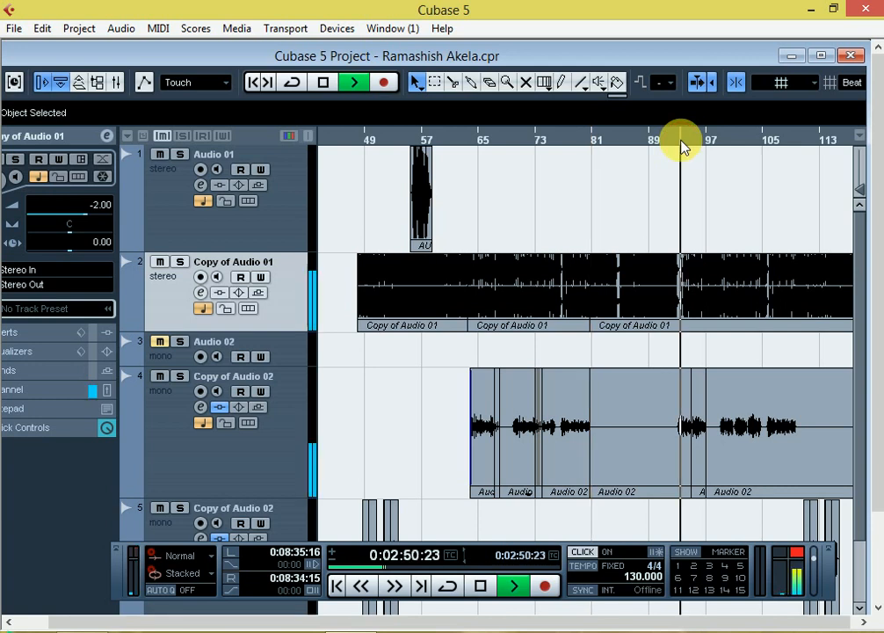
key("h")
key("h")
key("h")
key("h")
key("h")
left_click(554, 140)
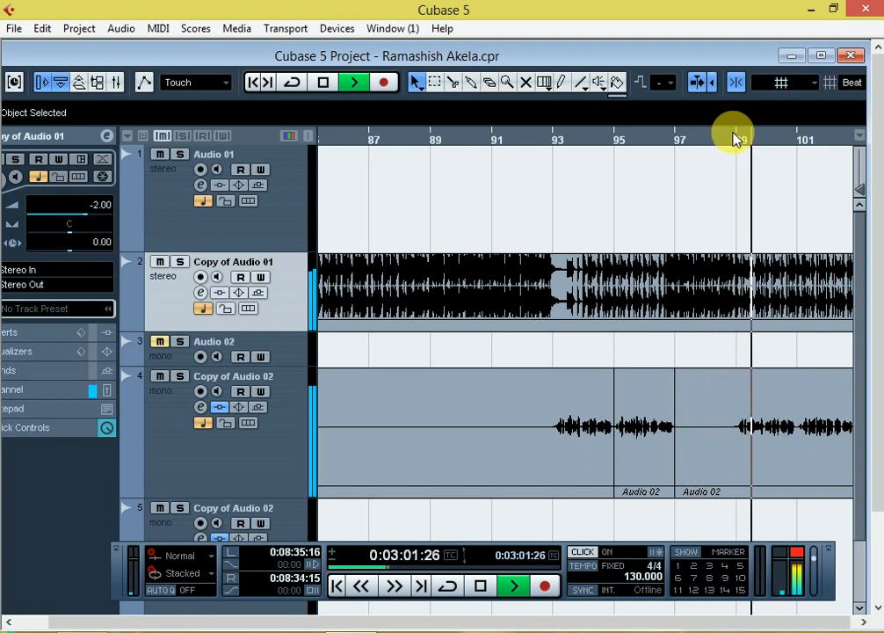
Listen on through the vocal phrases up to about bar 107 and stop playback
key("g")
key("g")
key("g")
key("g")
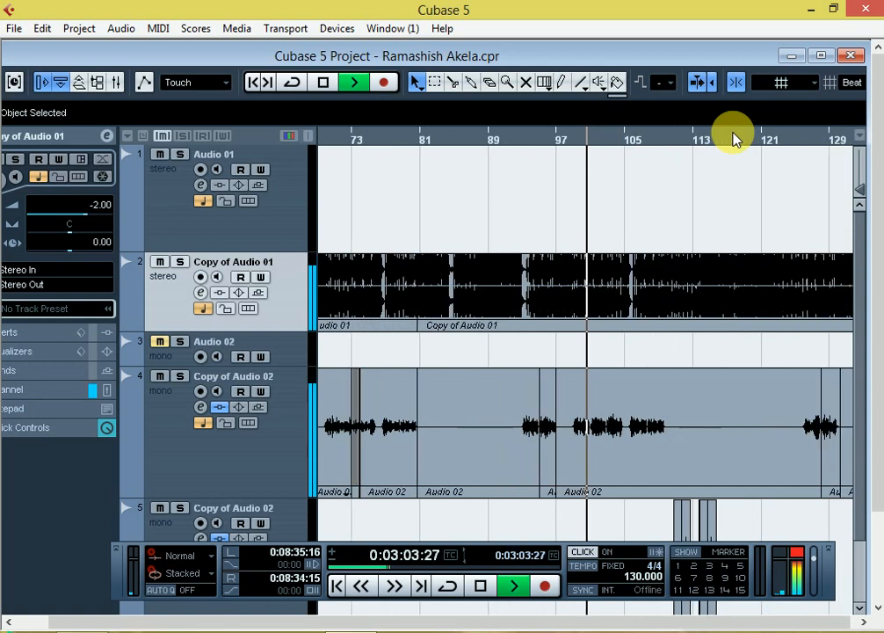
key("h")
key("h")
key("h")
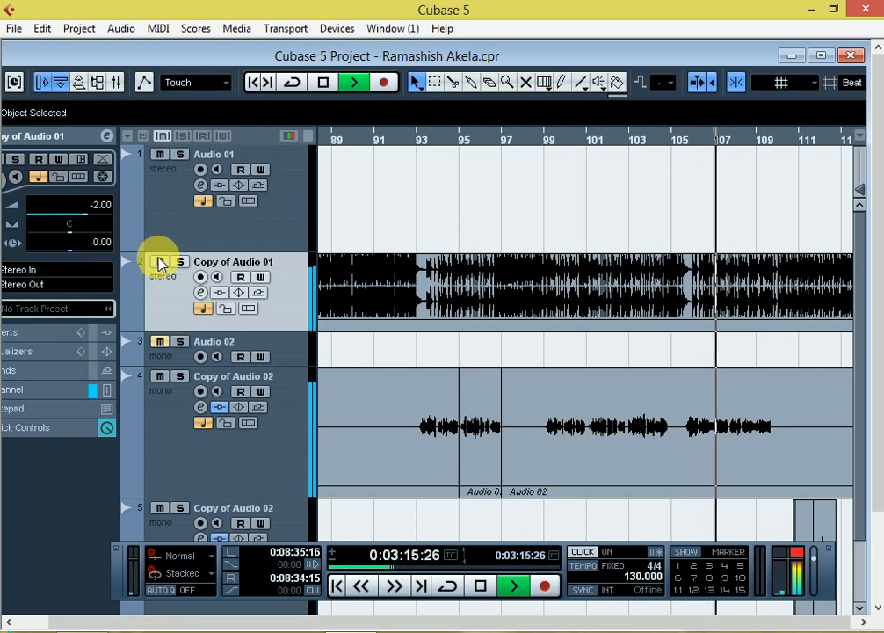
key("space")
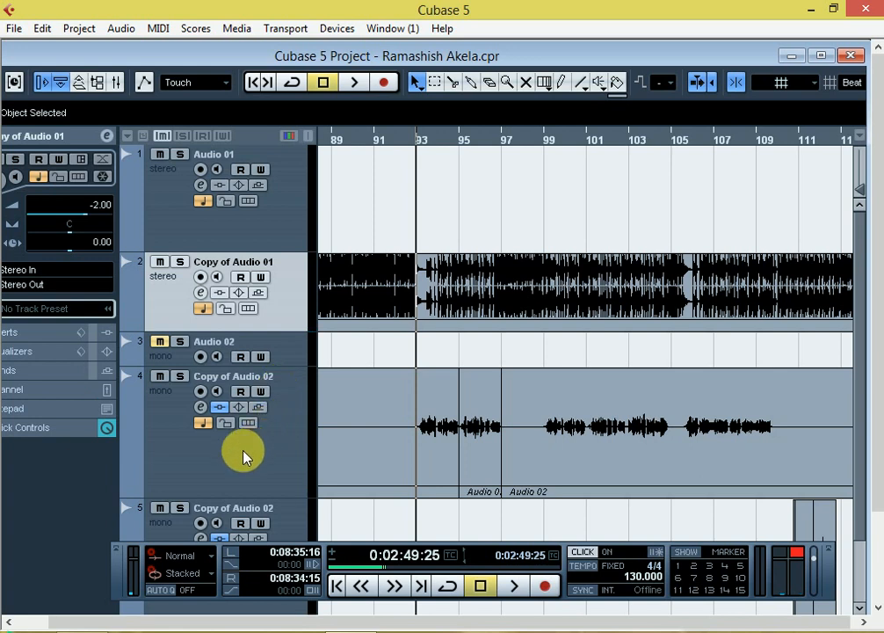
Reopen the Copy of Audio 02 channel settings, review the StereoDelay settings and close both windows
left_click(201, 407)
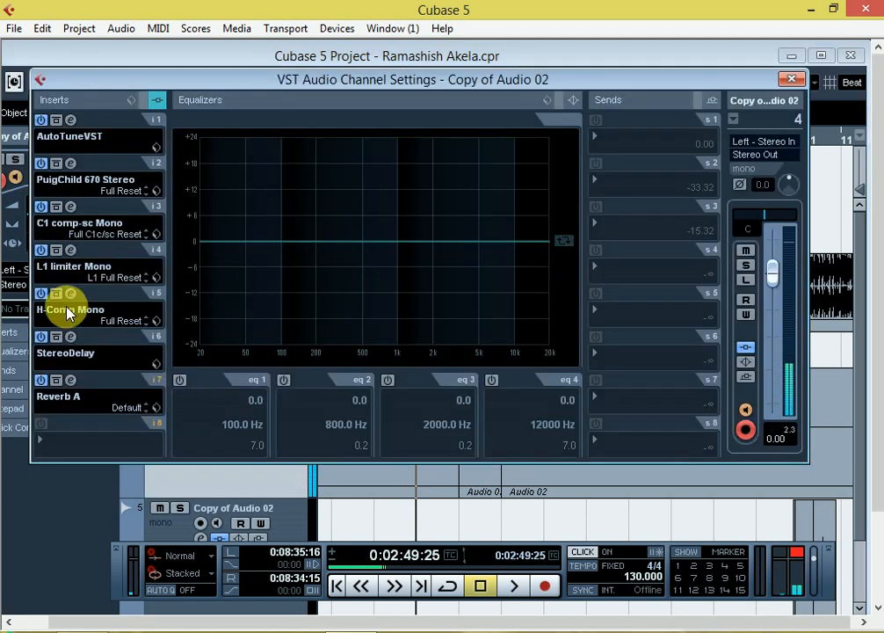
left_click(71, 337)
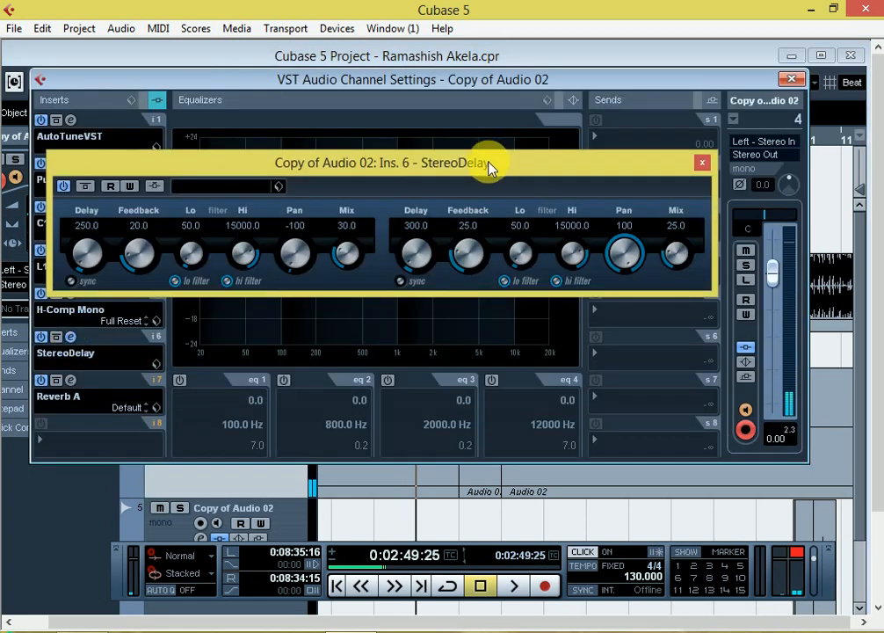
left_click_drag(488, 164, 524, 227)
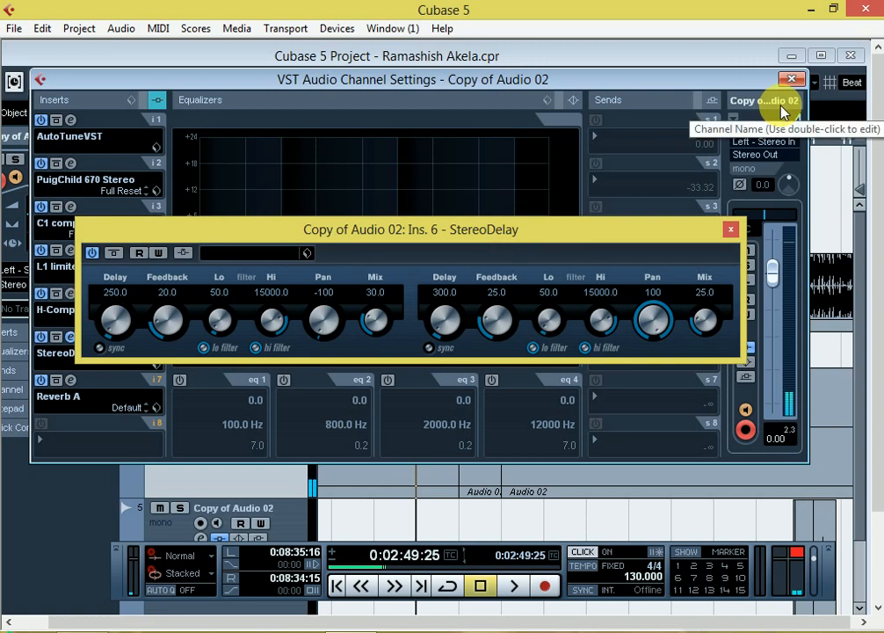
left_click(731, 233)
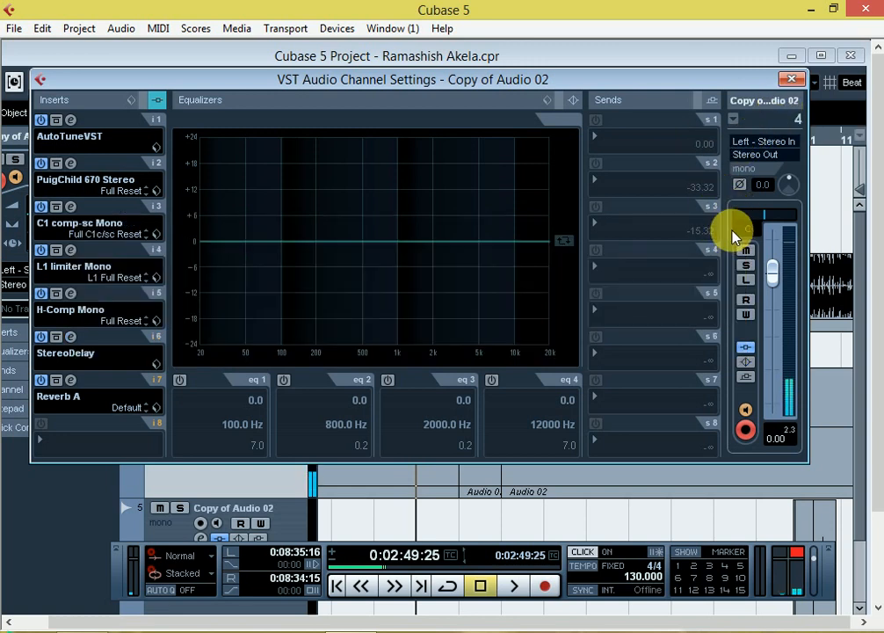
left_click(792, 81)
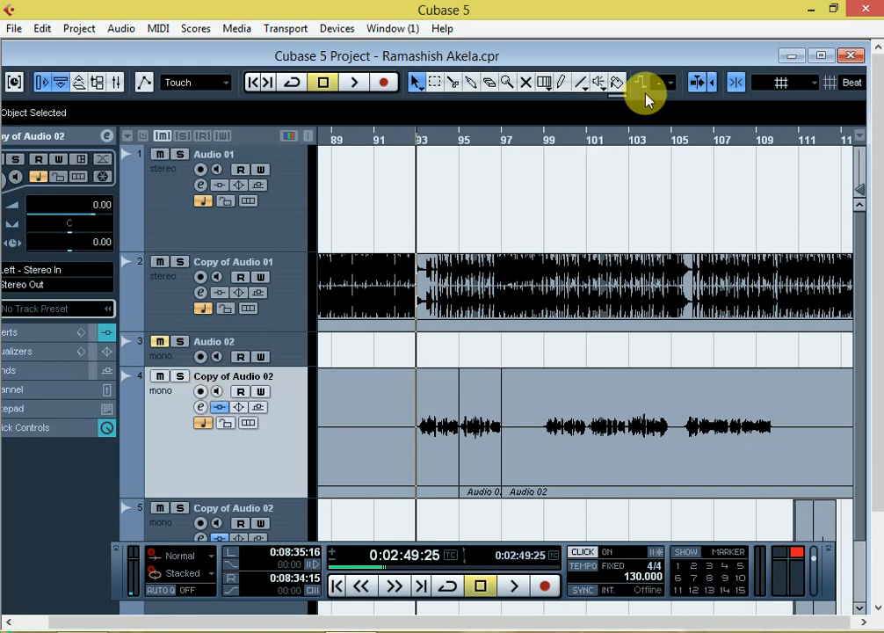
Maximize the project window and minimize the application to show the desktop
double_click(758, 60)
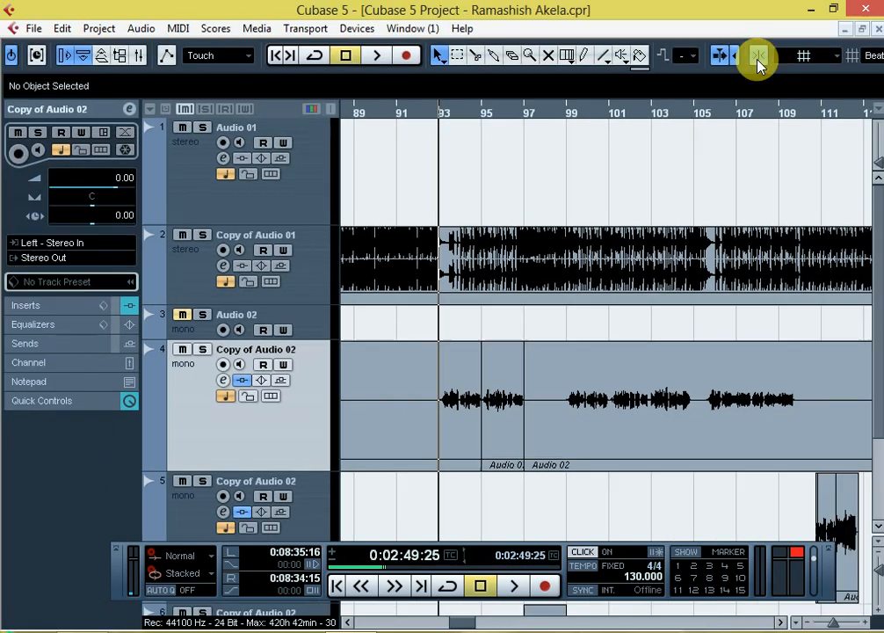
left_click(812, 10)
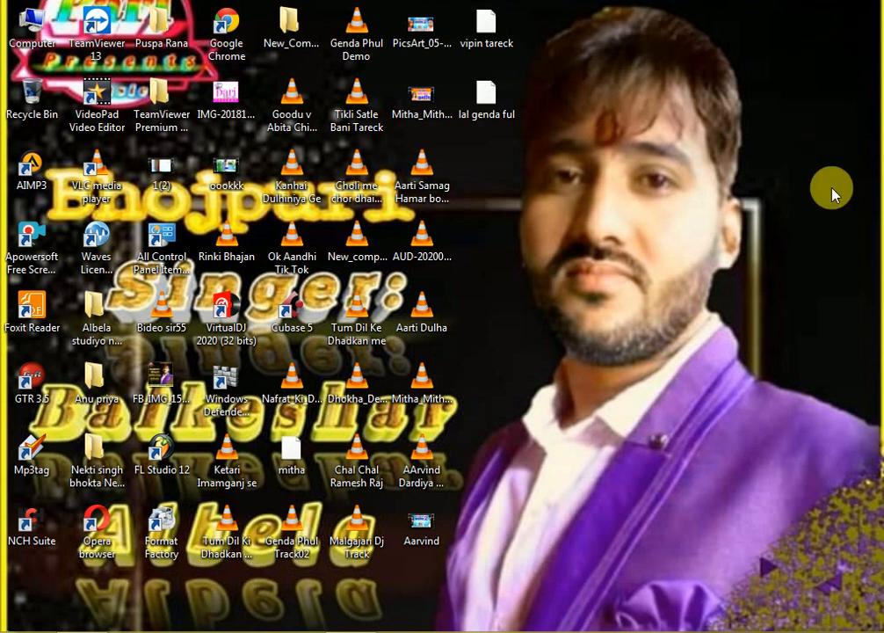